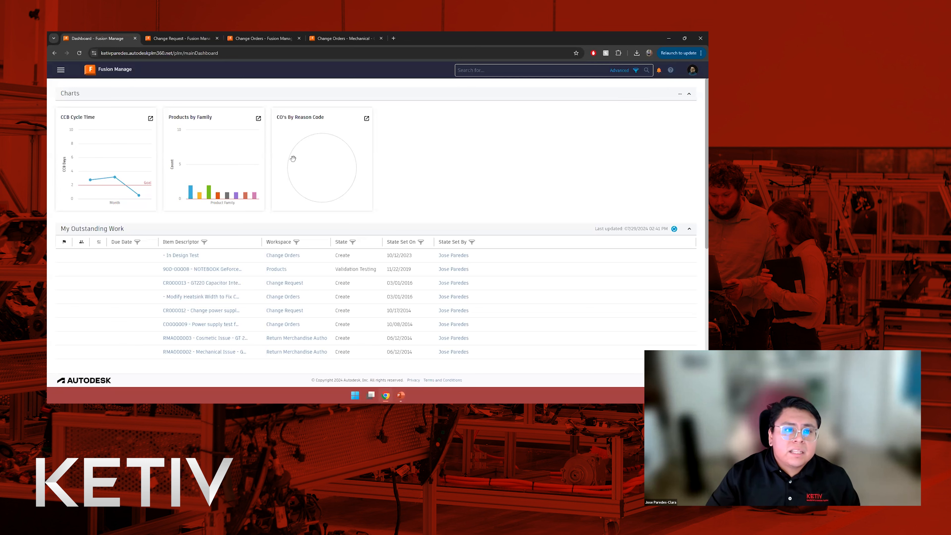
# - Show the Change Management workspaces, switch to the Change Request list, and open the "Power supply test failure" request
pyautogui.click(60, 71)
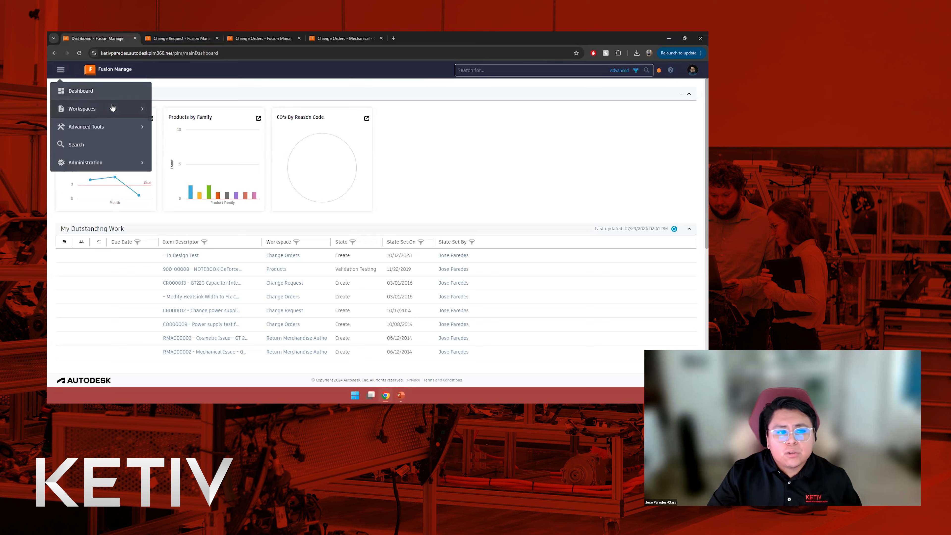
pyautogui.click(113, 109)
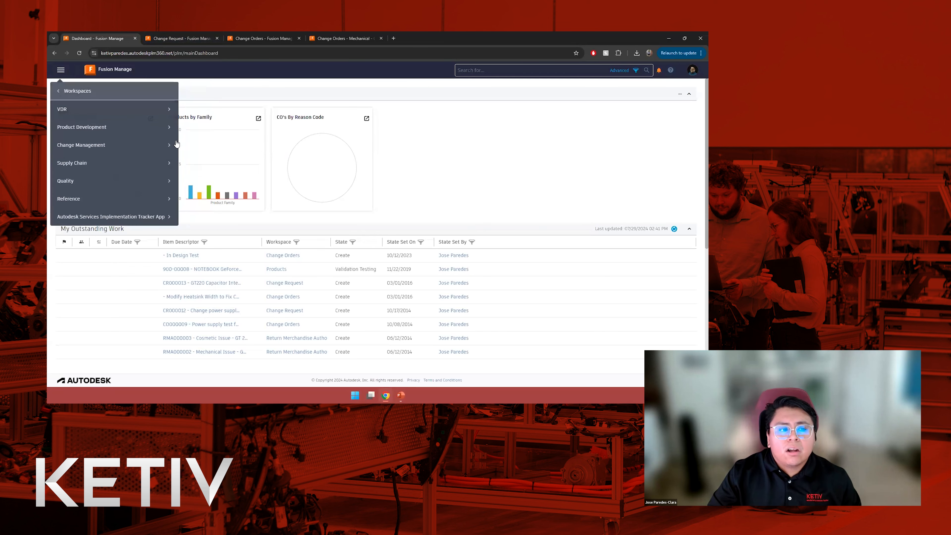
pyautogui.click(94, 148)
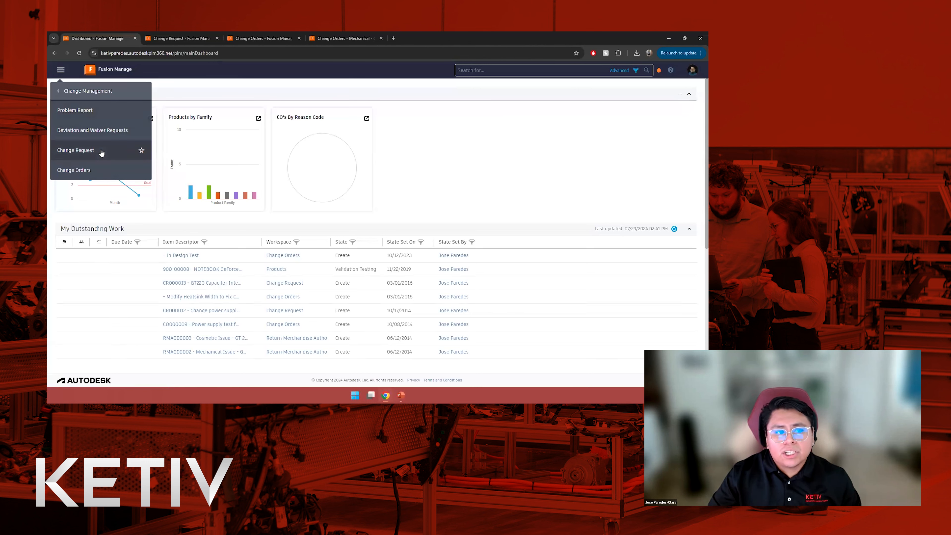
pyautogui.click(171, 38)
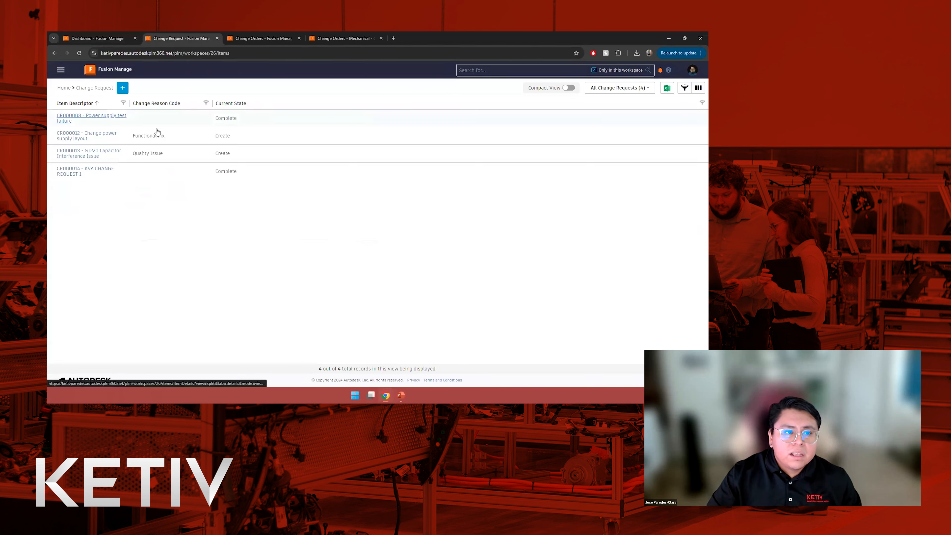
pyautogui.click(180, 136)
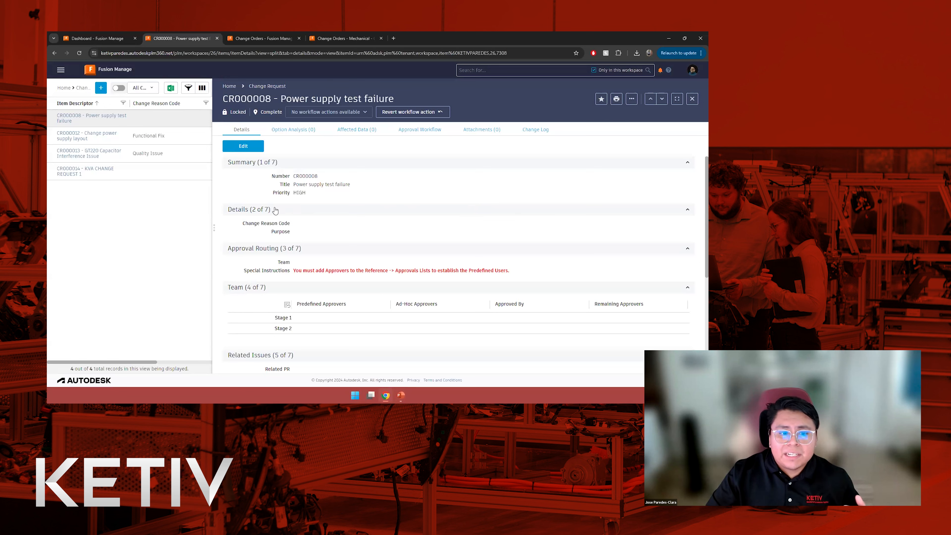
# - Review the request's detail sections, including Related Issues, Related Change Order and the Generate CO on Approval option
pyautogui.scroll(-4, 363, 295)
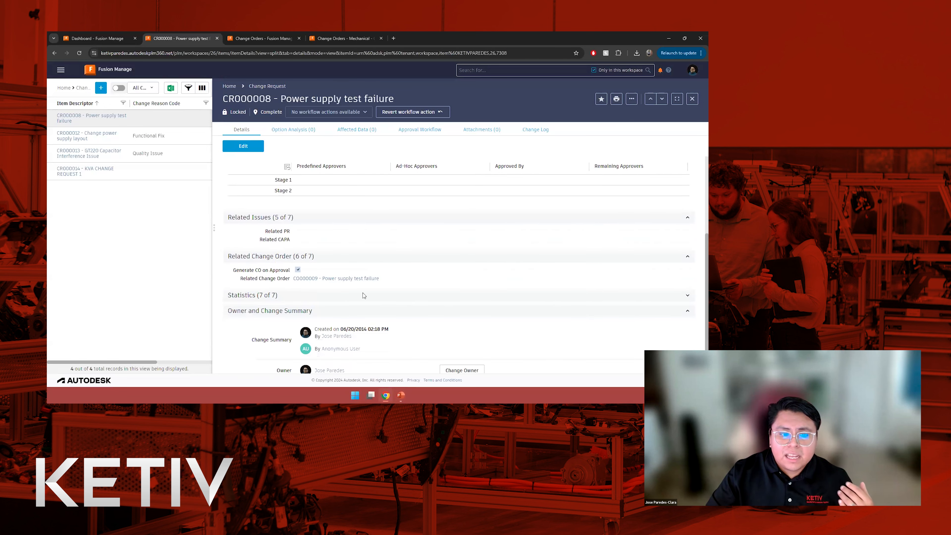
pyautogui.scroll(-1, 355, 314)
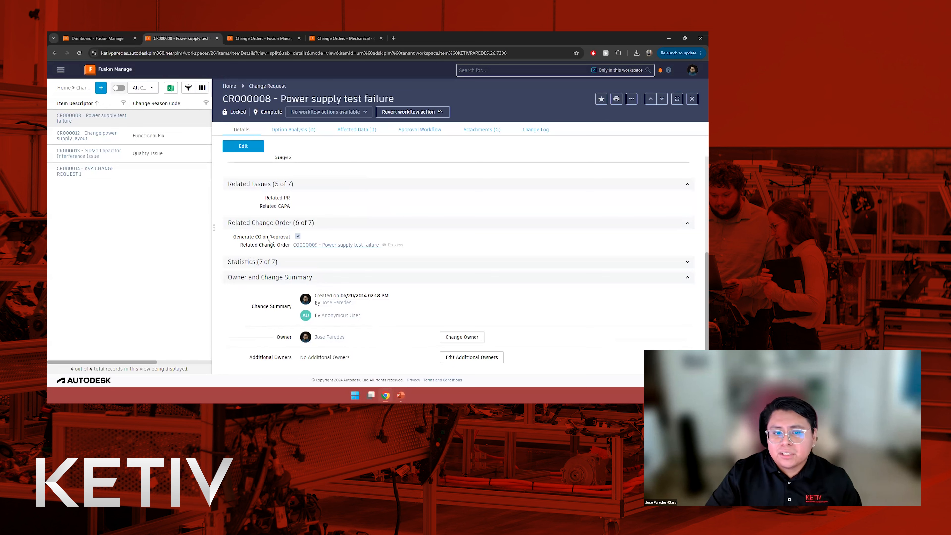
pyautogui.scroll(3, 356, 282)
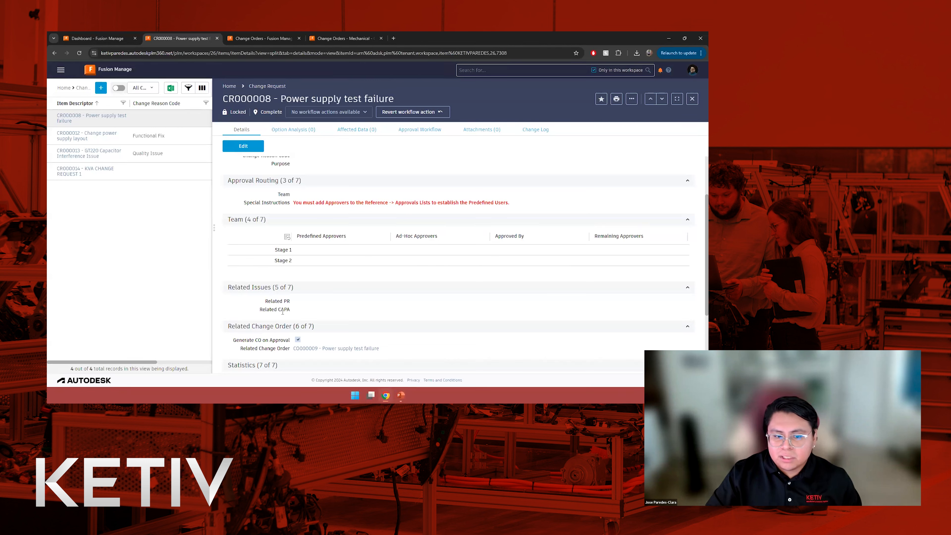
pyautogui.moveTo(279, 301); pyautogui.dragTo(292, 302)
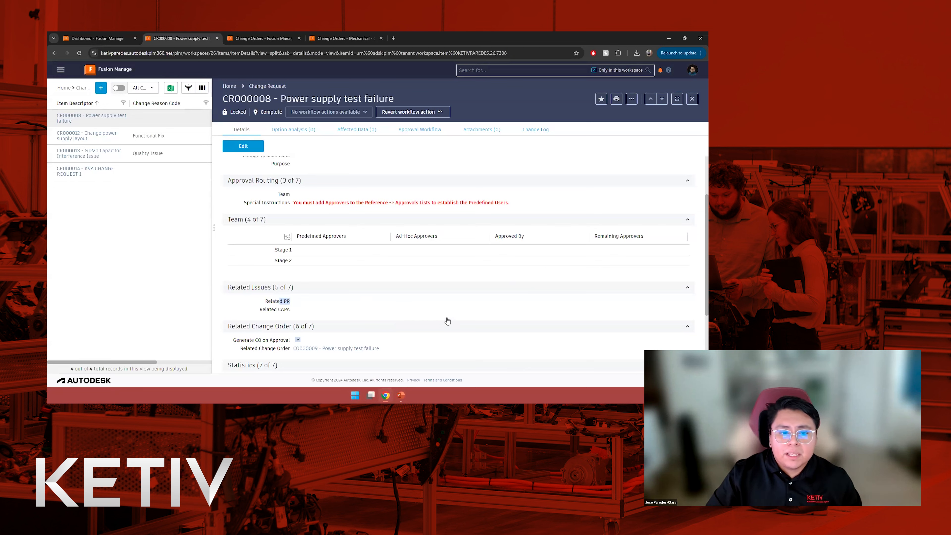
pyautogui.scroll(2, 382, 312)
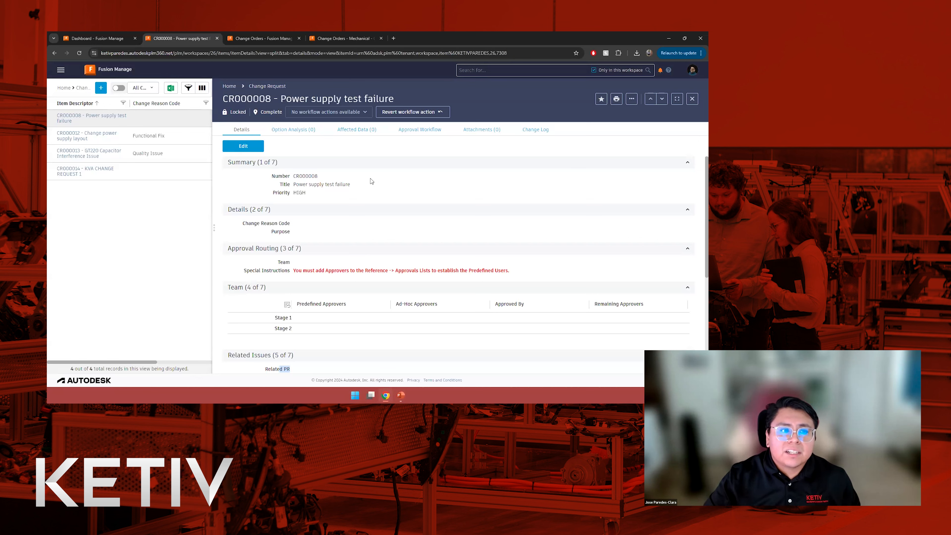
# - Open Workspace Manager in a separate browser tab and bring up the Item Details layout of the Change Request workspace
pyautogui.click(61, 70)
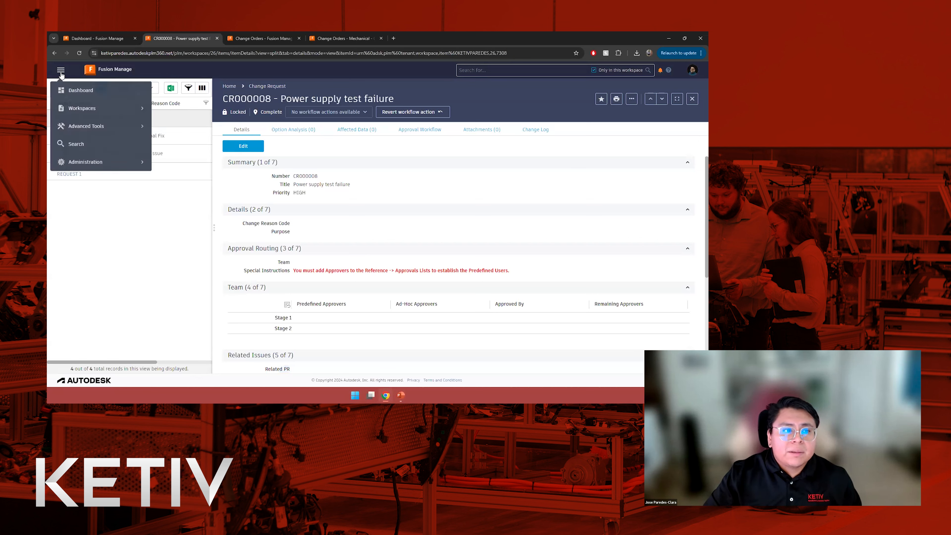
pyautogui.click(99, 161)
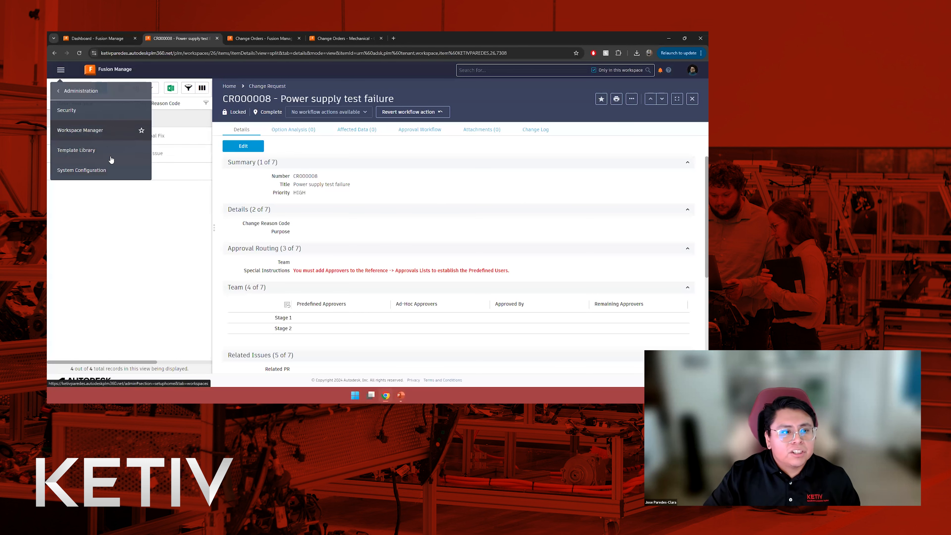
pyautogui.middleClick(109, 132)
pyautogui.click(257, 40)
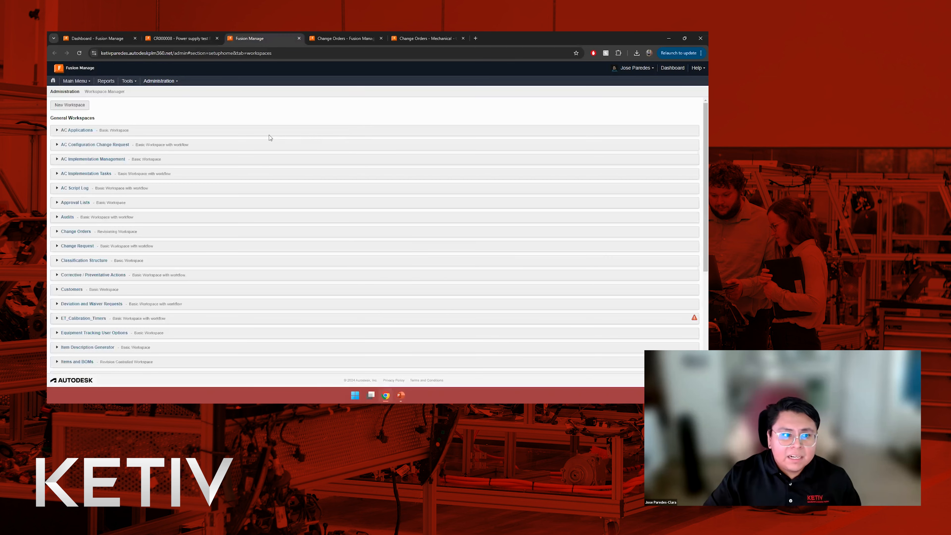
pyautogui.scroll(-3, 171, 165)
pyautogui.scroll(1, 82, 168)
pyautogui.click(77, 177)
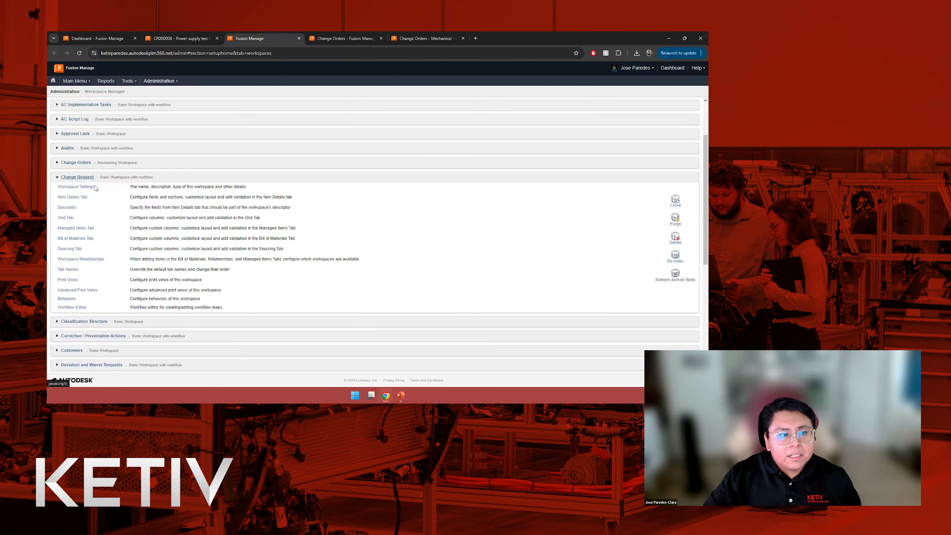
pyautogui.click(68, 198)
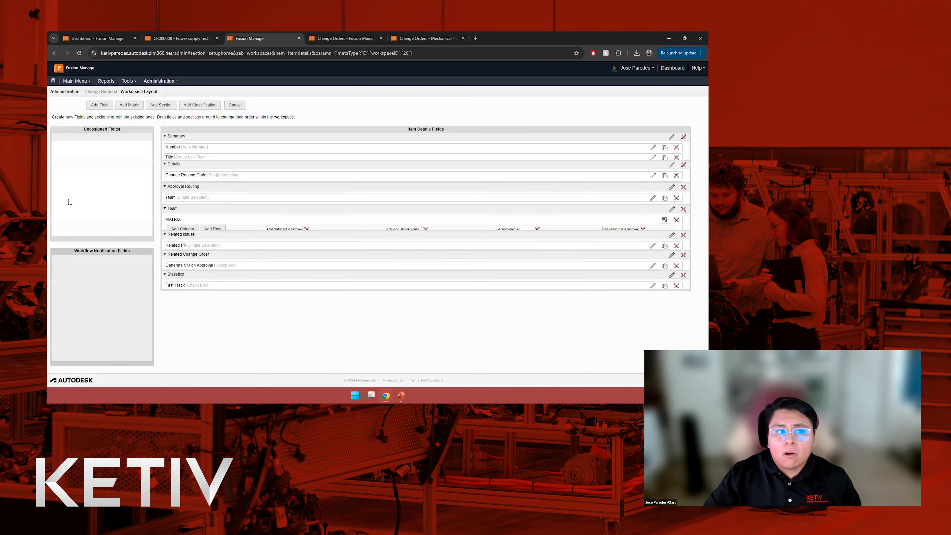
pyautogui.scroll(-1, 442, 186)
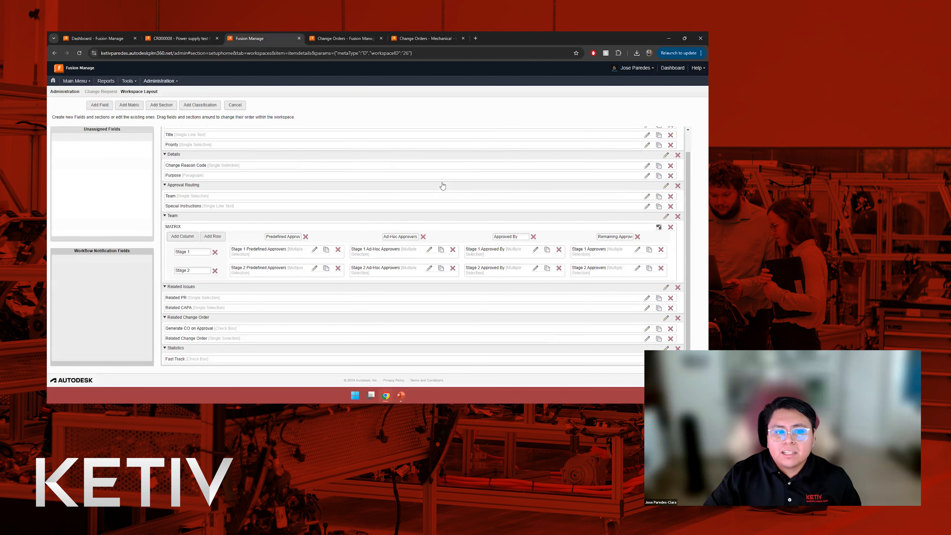
pyautogui.scroll(1, 433, 248)
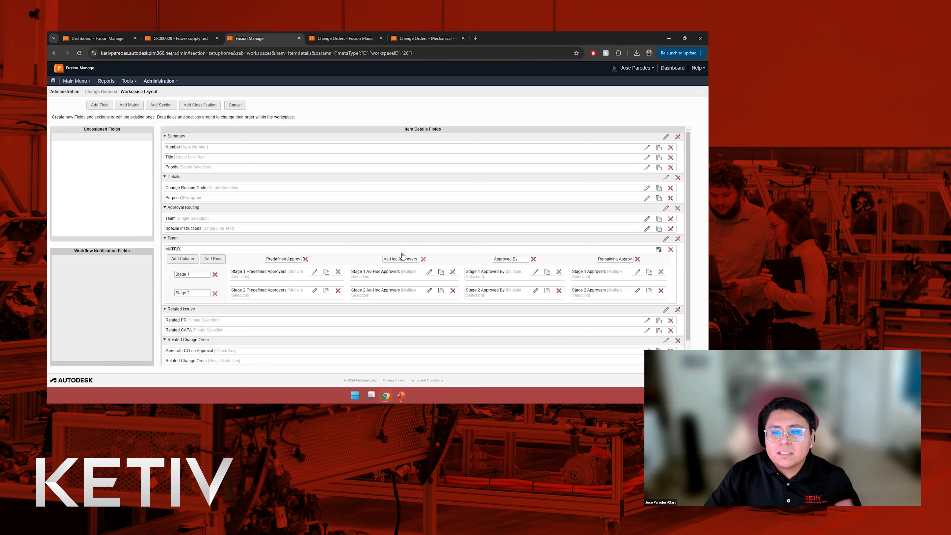
# - Examine the Team section's advanced permission options and the user groups available for view-only or edit restriction
pyautogui.click(669, 240)
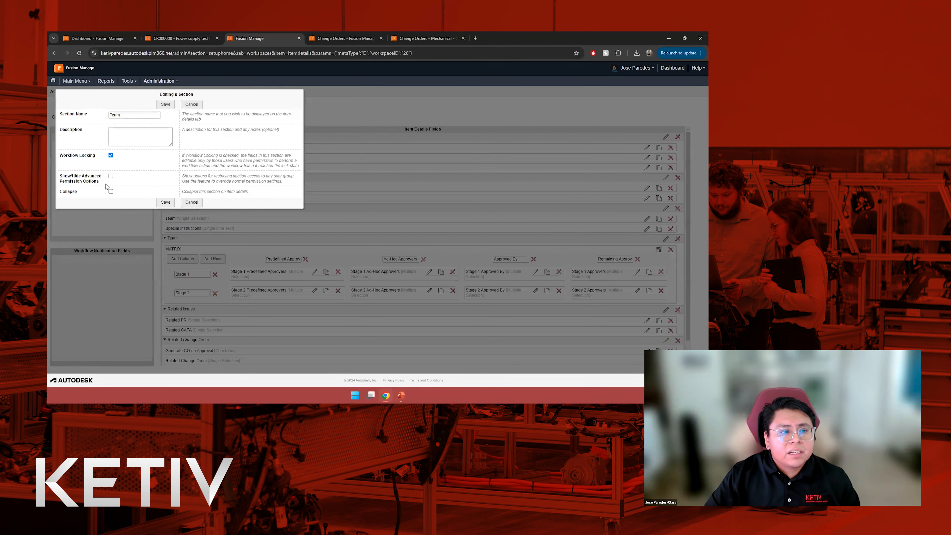
pyautogui.click(111, 176)
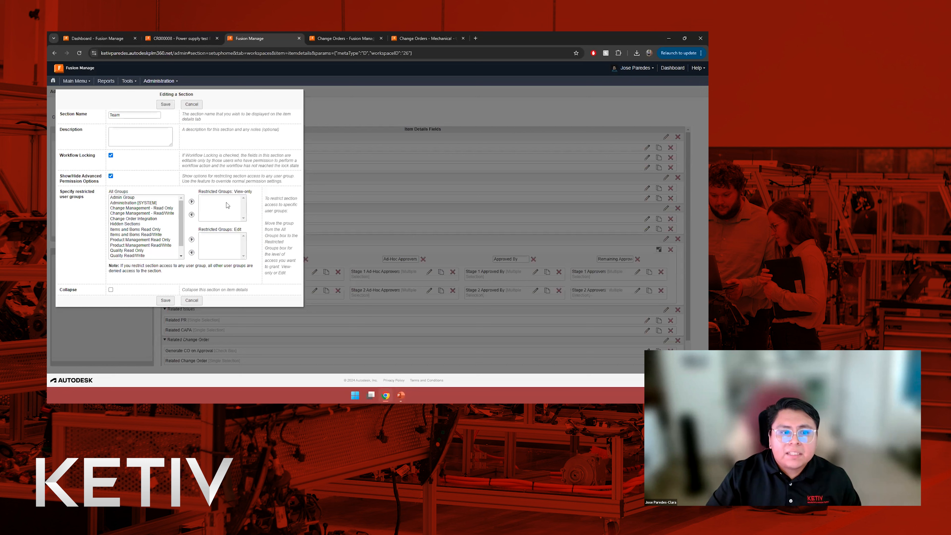
pyautogui.scroll(-1, 150, 234)
pyautogui.scroll(1, 151, 234)
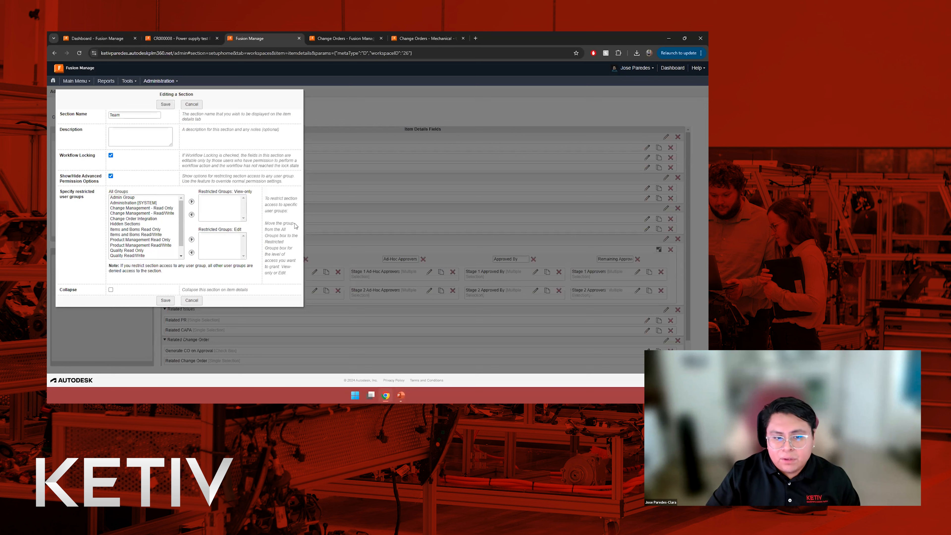
pyautogui.click(127, 214)
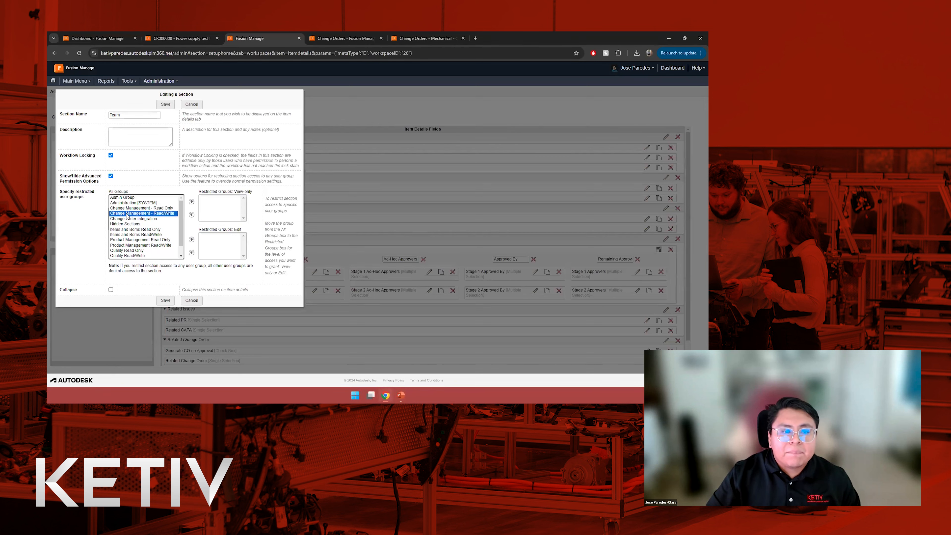
pyautogui.click(136, 208)
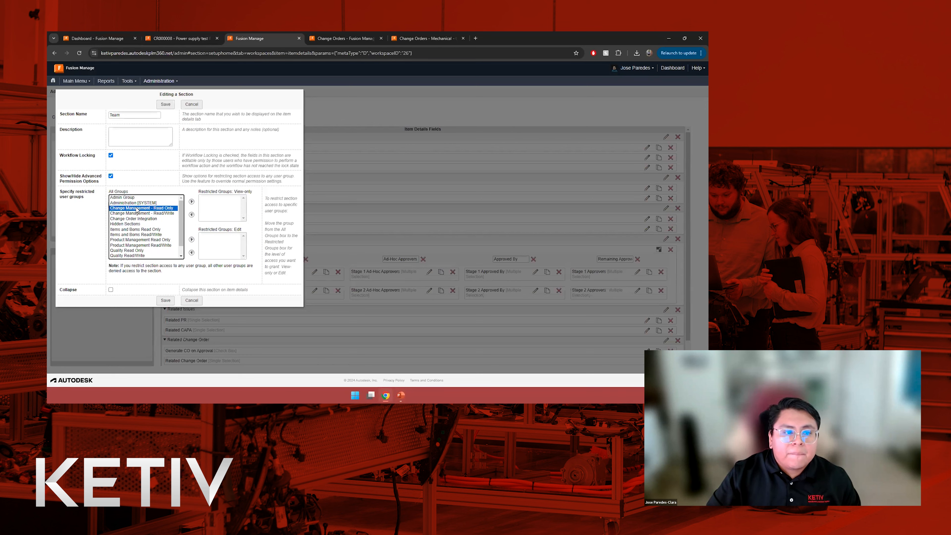
pyautogui.click(132, 226)
pyautogui.click(138, 240)
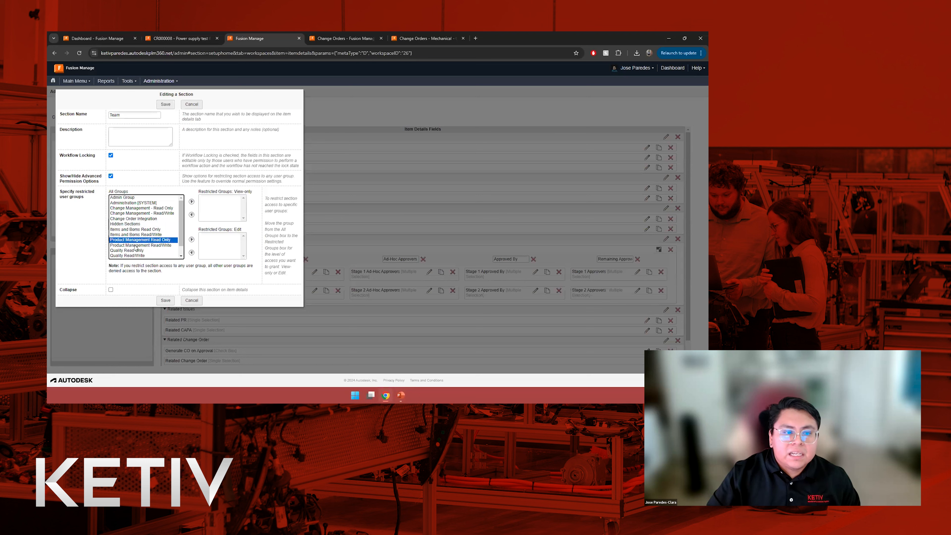
pyautogui.scroll(-1, 138, 240)
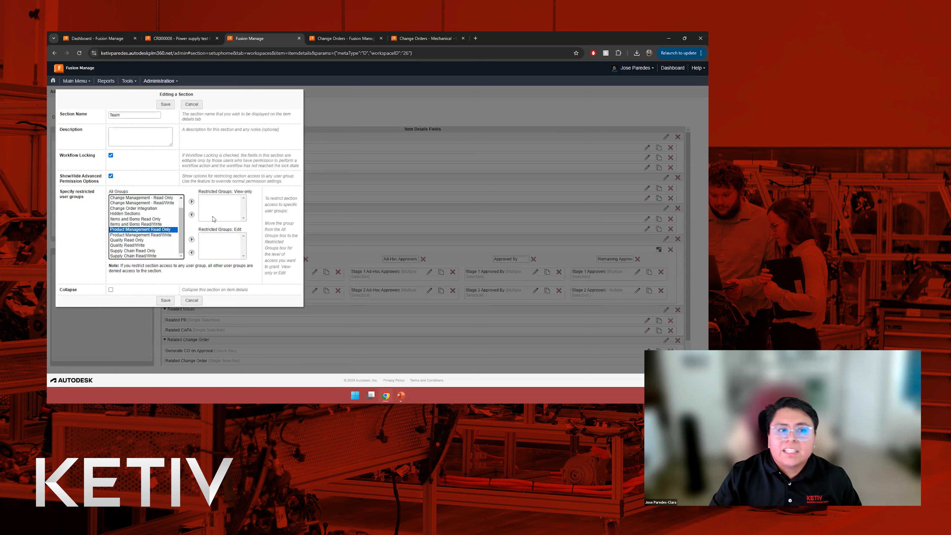
# - Compare the section name with the Team section in the change request record, and close the section settings without saving
pyautogui.doubleClick(115, 115)
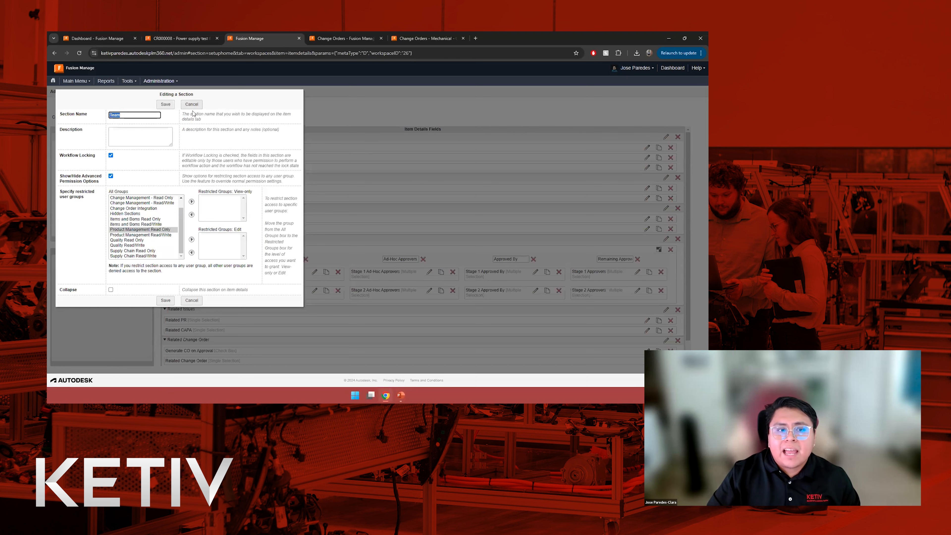
pyautogui.click(177, 38)
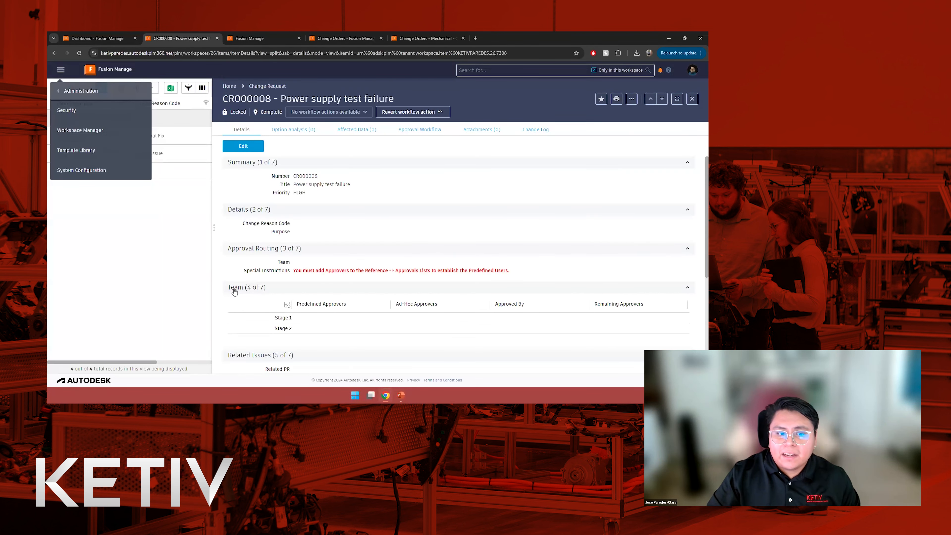
pyautogui.click(256, 41)
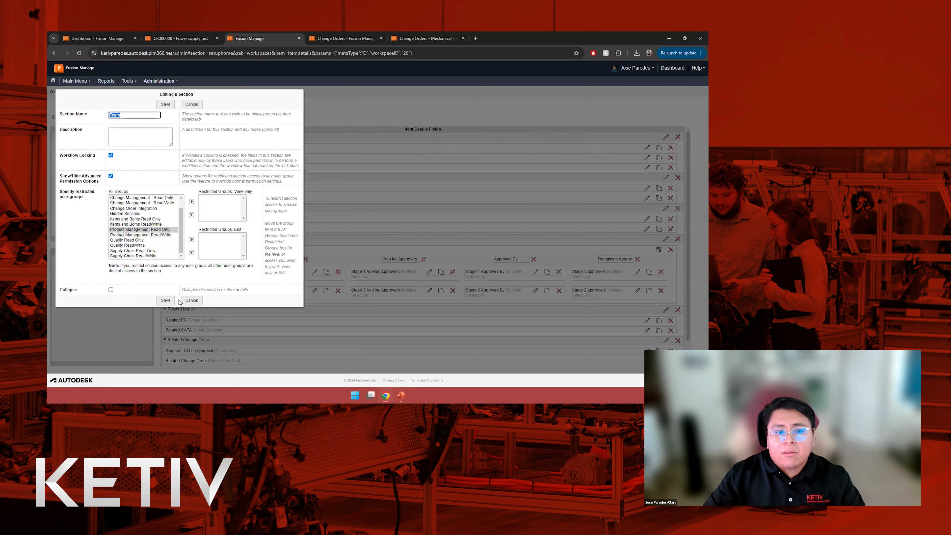
pyautogui.click(191, 300)
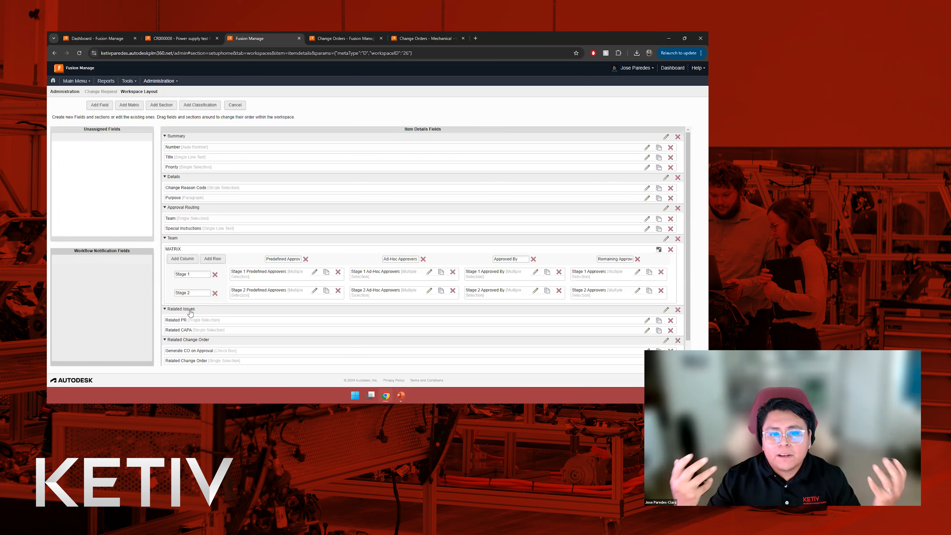
# - Start a new change request and enter "KVA DEMO2" as its title
pyautogui.click(175, 38)
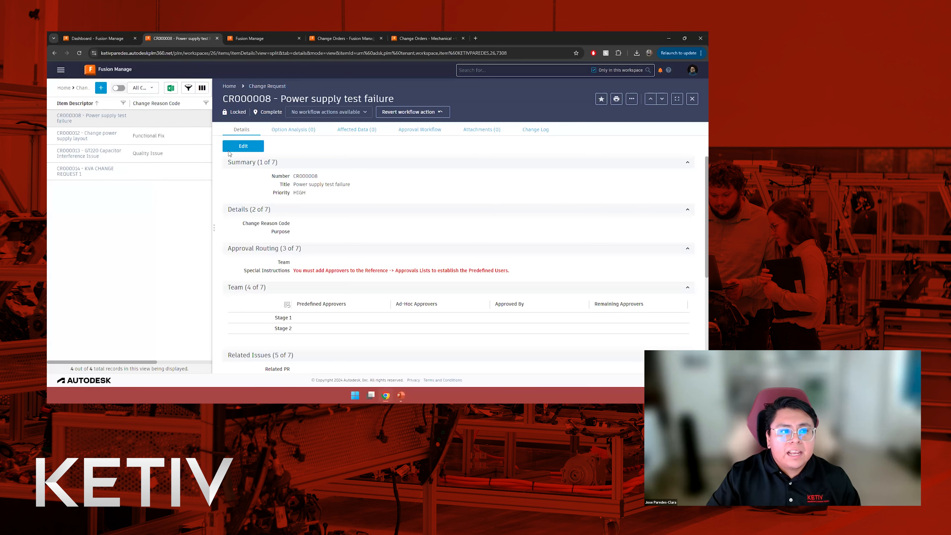
pyautogui.click(100, 90)
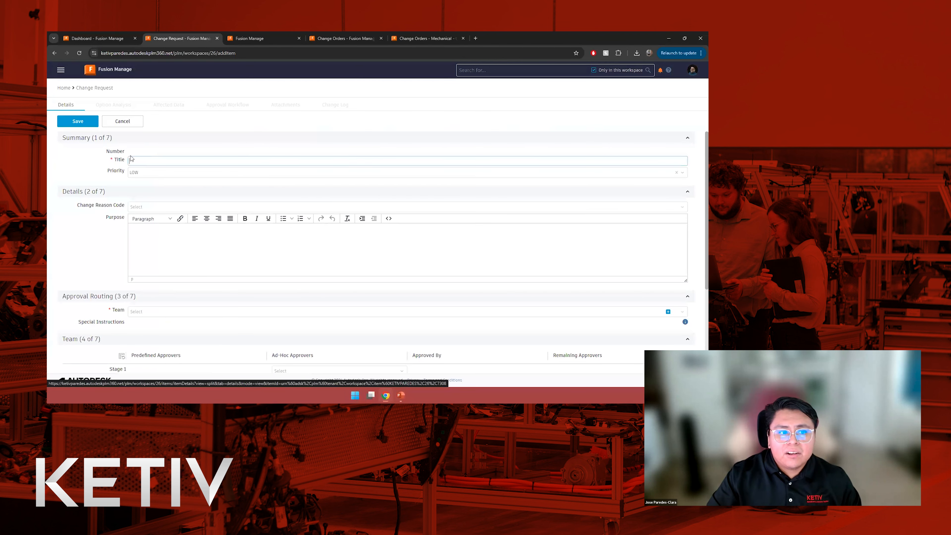
pyautogui.click(149, 152)
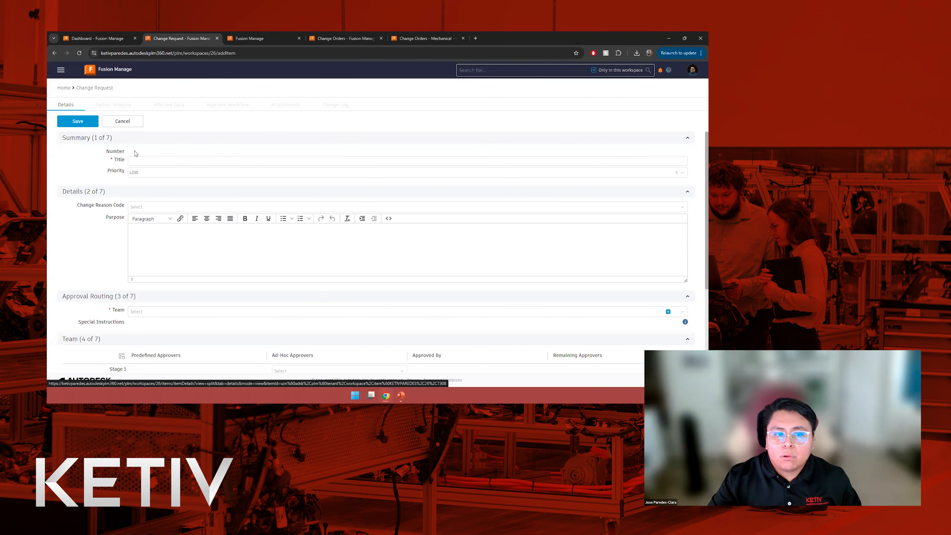
pyautogui.click(140, 164)
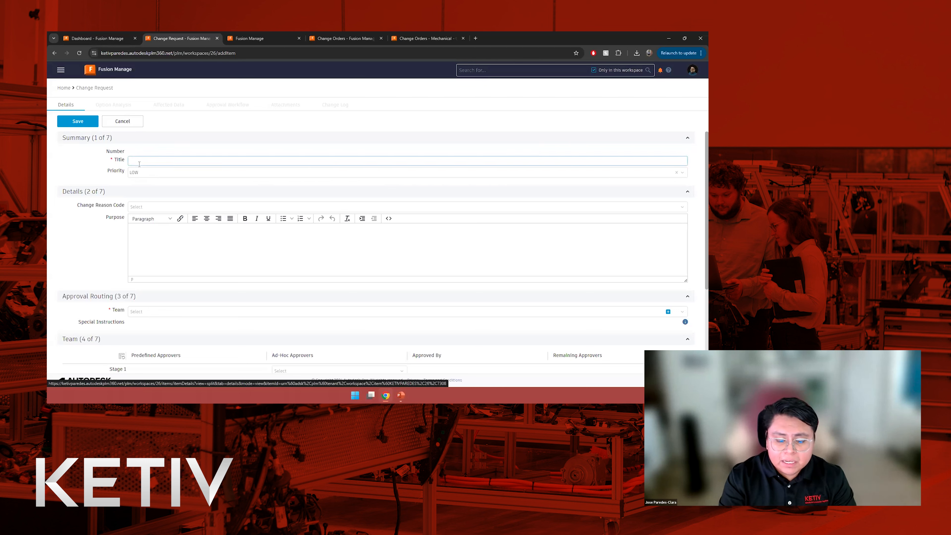
pyautogui.write('KVA DEMO2')
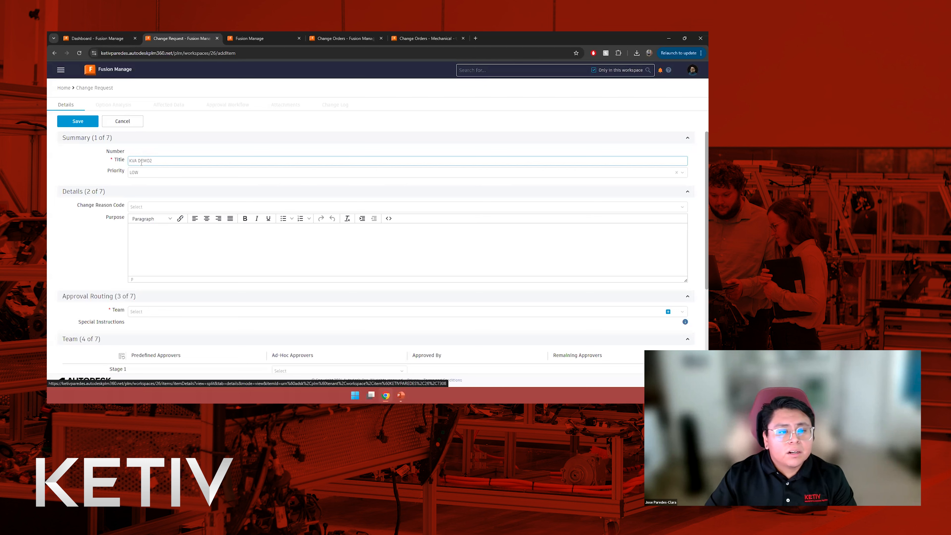
pyautogui.click(131, 155)
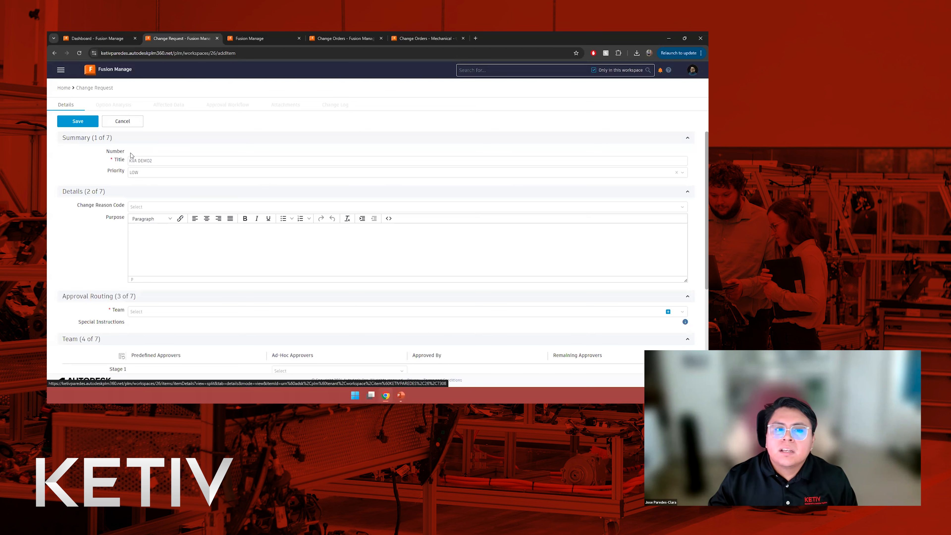
# - Open the Scripting page of System Configuration in a separate browser tab, starting from the workspace administration tab
pyautogui.click(262, 39)
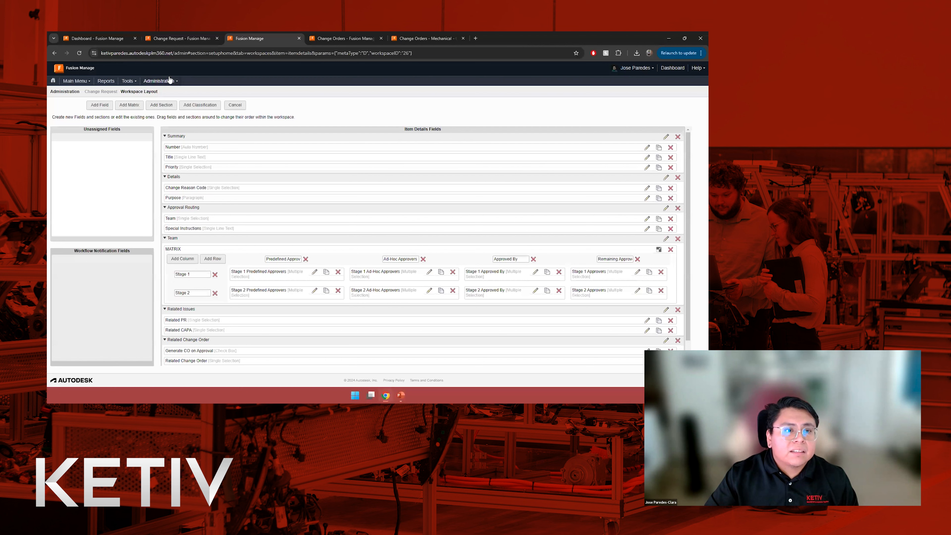
pyautogui.click(167, 81)
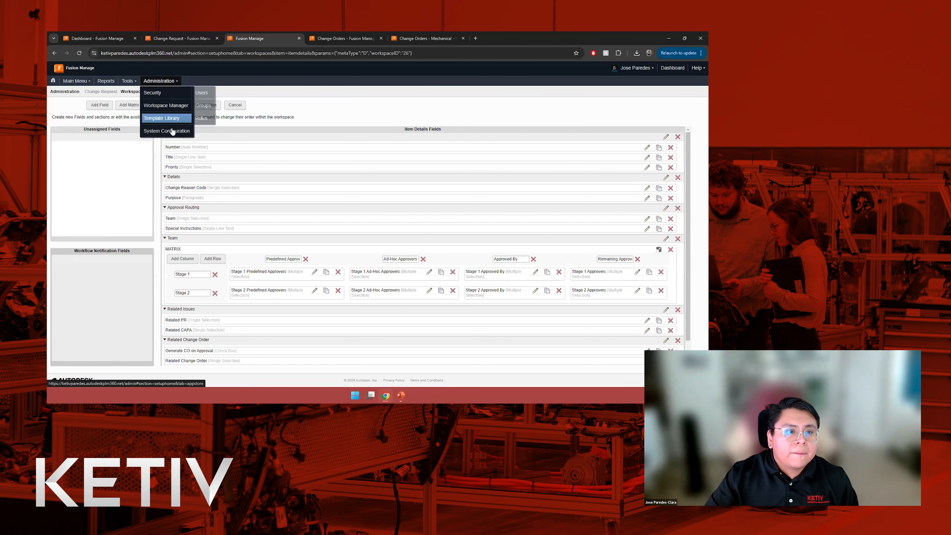
pyautogui.moveTo(172, 131)
pyautogui.middleClick(219, 184)
pyautogui.click(320, 39)
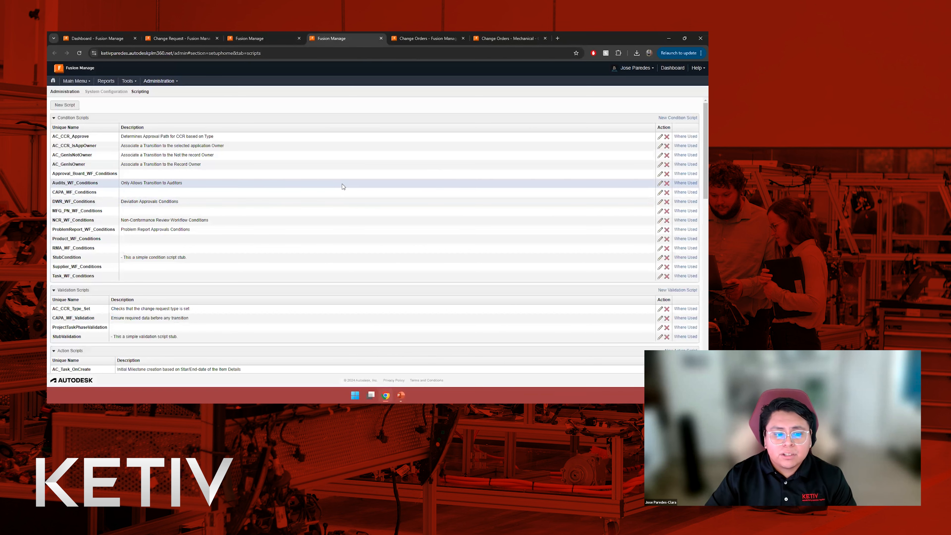
# - Review the script lists, inspect the import and code of the Approval_Board_On_Create action script, and exit it without saving
pyautogui.scroll(-1, 343, 186)
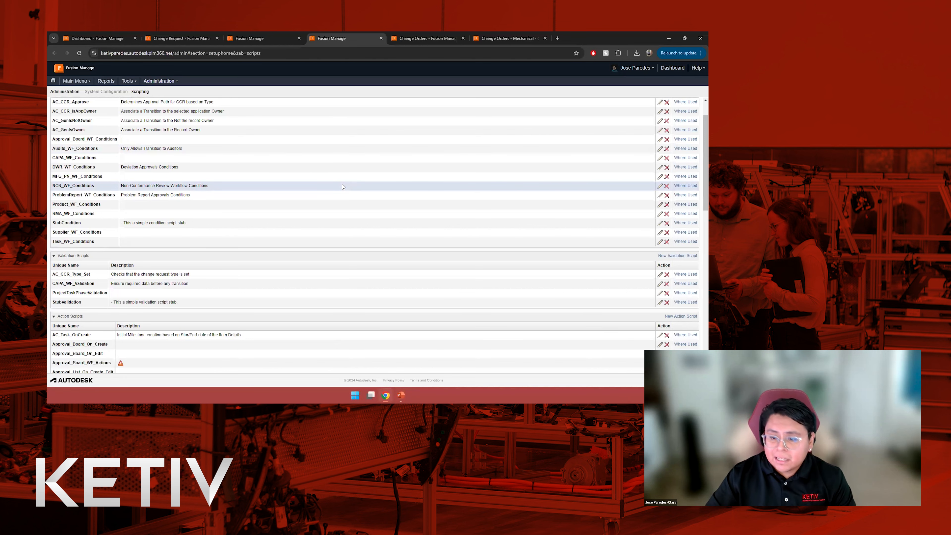
pyautogui.scroll(-3, 343, 186)
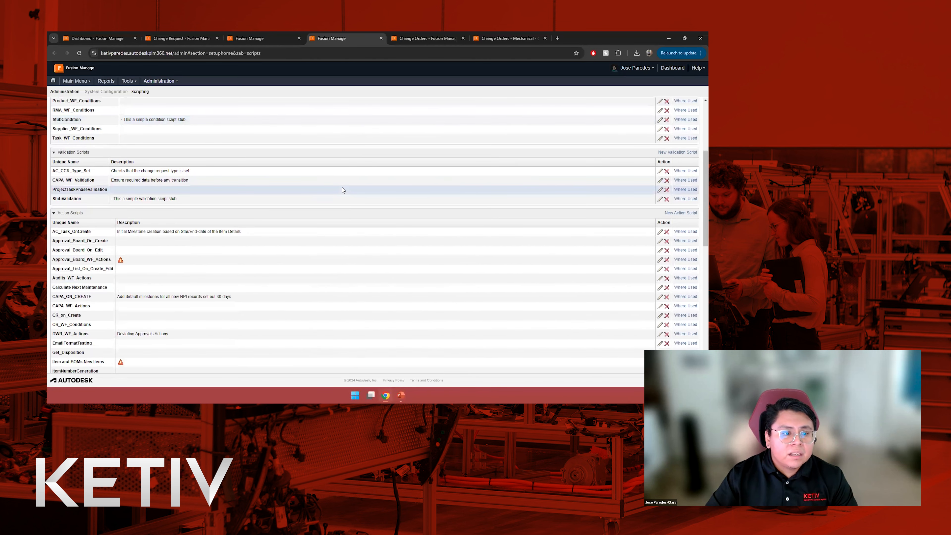
pyautogui.scroll(-2, 343, 190)
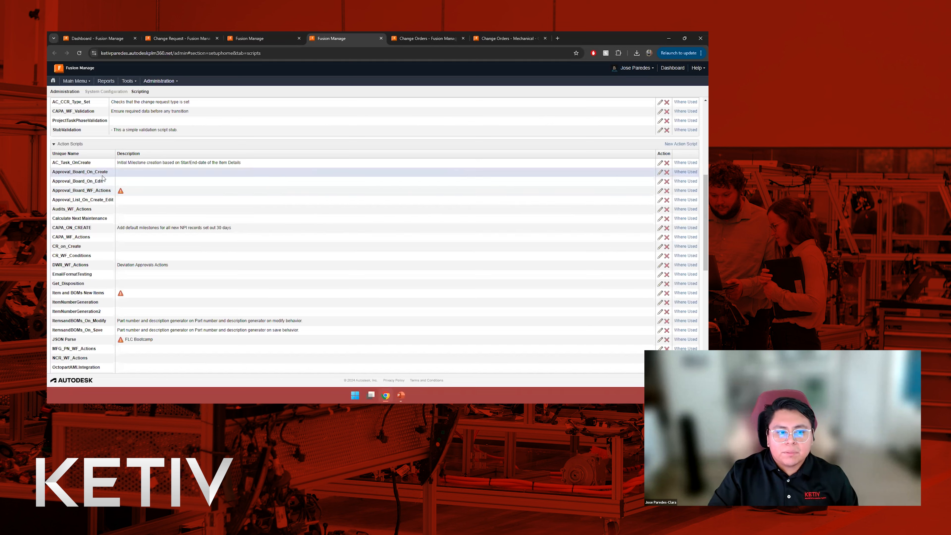
pyautogui.click(661, 173)
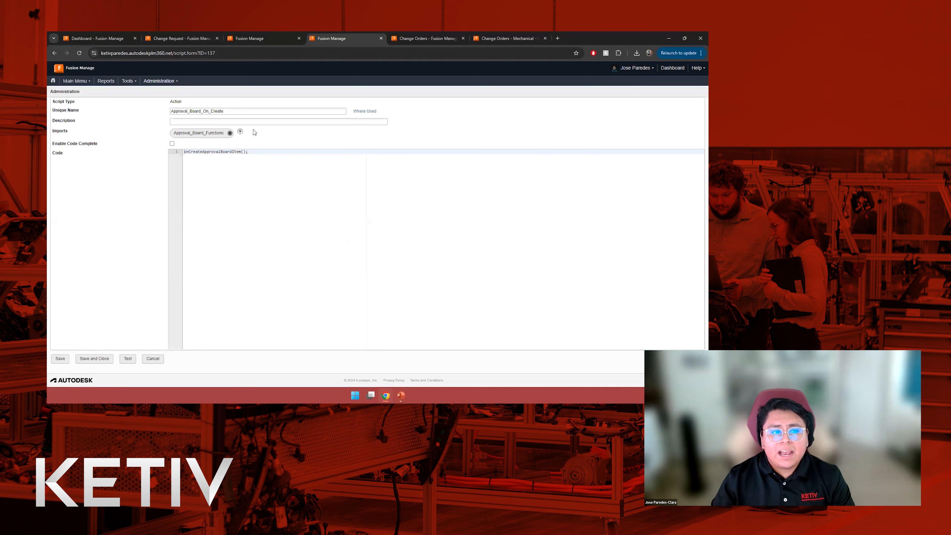
pyautogui.click(153, 358)
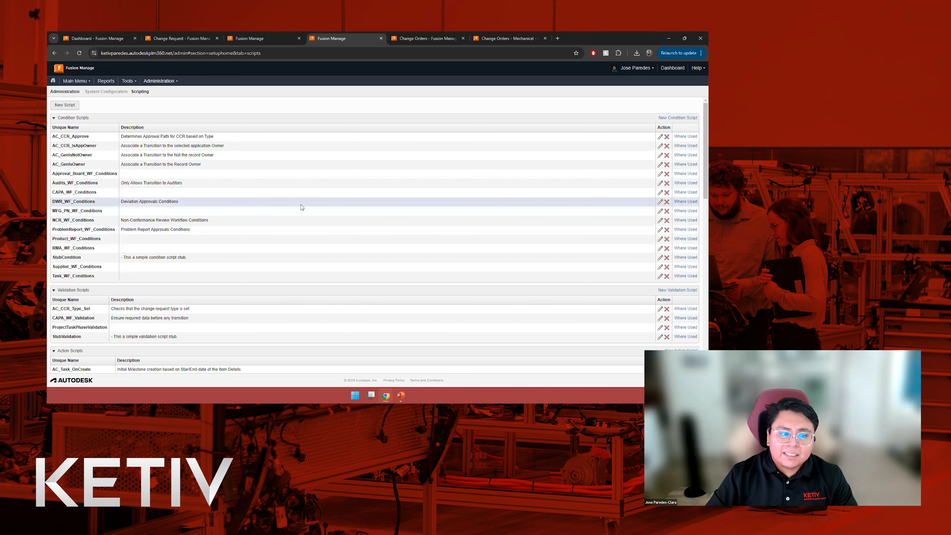
# - Examine the action scripts and library scripts listed on the Scripting page, including their descriptions
pyautogui.scroll(-5, 301, 207)
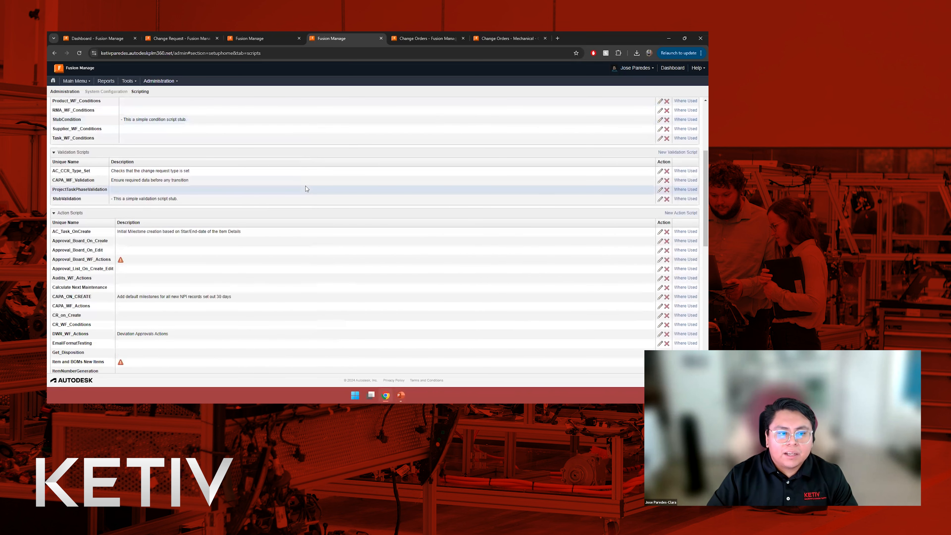
pyautogui.scroll(-2, 305, 189)
pyautogui.scroll(2, 90, 230)
pyautogui.scroll(-2, 104, 228)
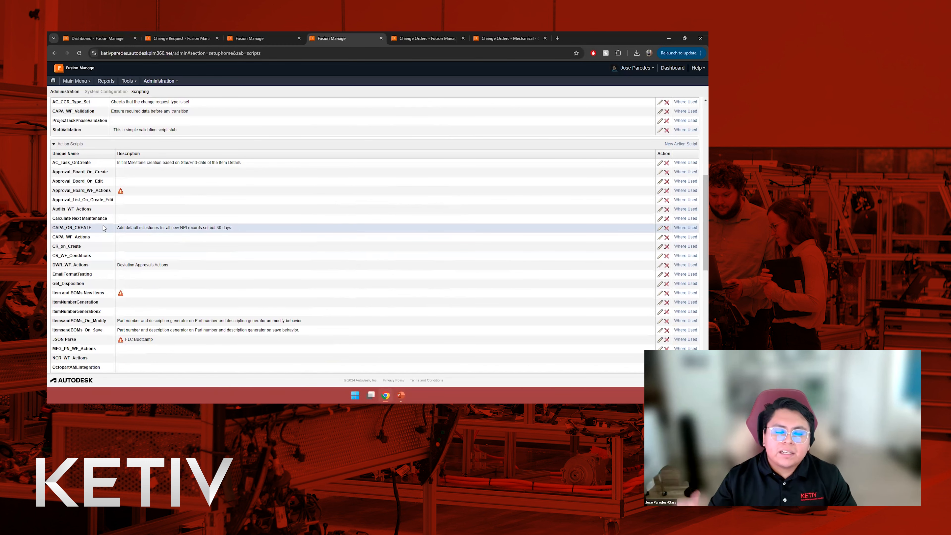
pyautogui.scroll(-1, 196, 203)
pyautogui.scroll(-7, 195, 202)
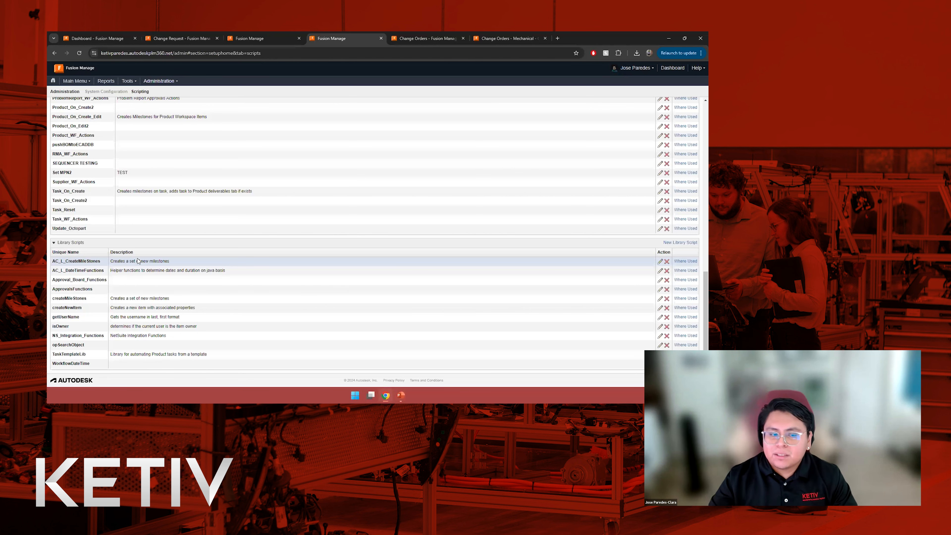
pyautogui.scroll(5, 137, 261)
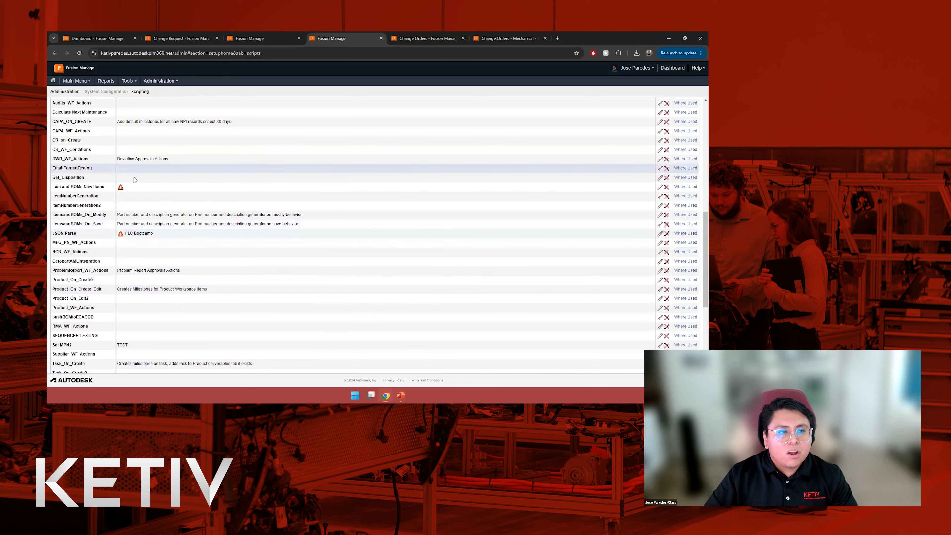
pyautogui.scroll(2, 83, 147)
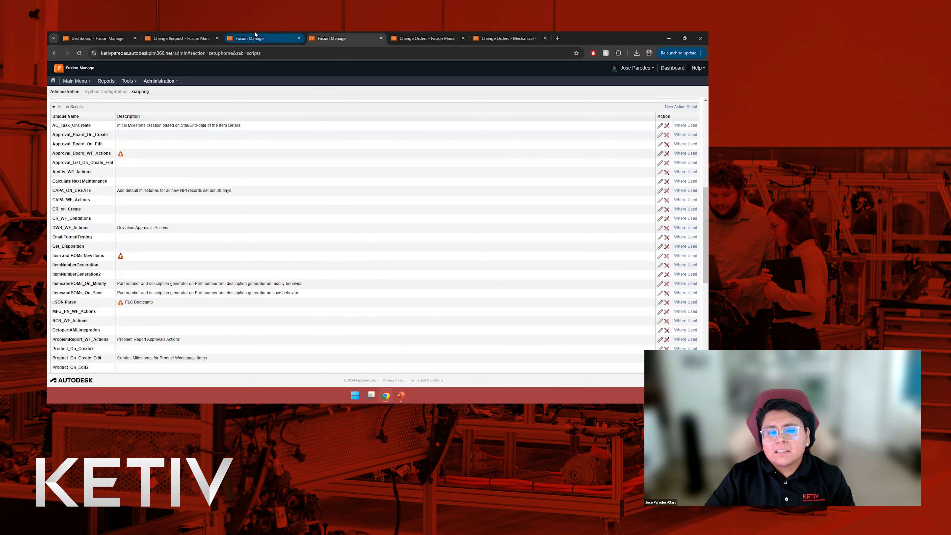
# - Return to the new change request and check the required marker of the Title field in the Summary section
pyautogui.click(201, 38)
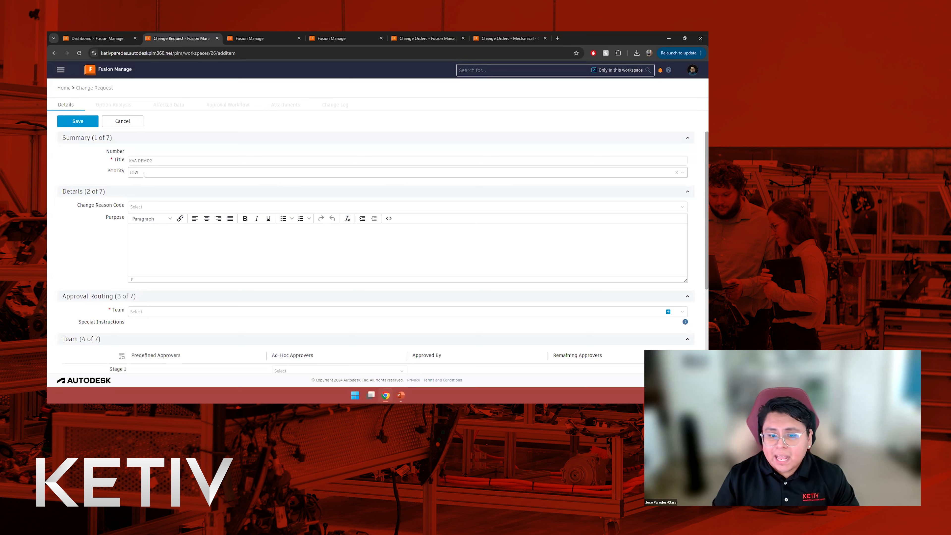
pyautogui.click(142, 160)
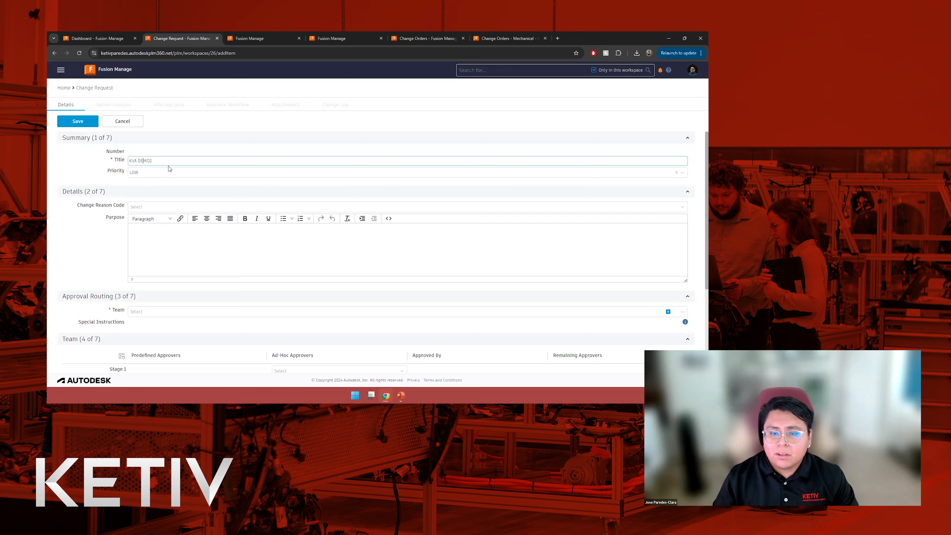
pyautogui.click(111, 161)
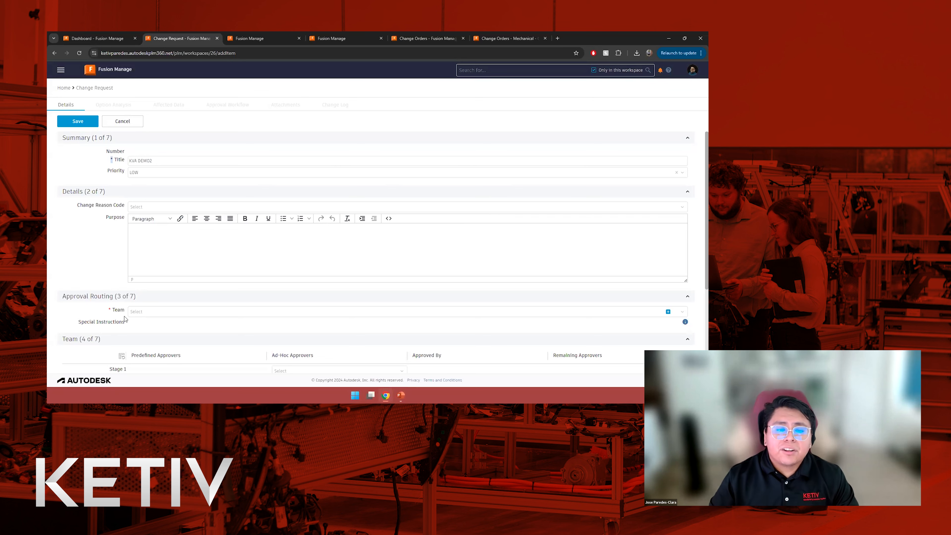
# - Open the Title field's settings in the Change Request layout and examine its Editable option and Required validation
pyautogui.click(252, 33)
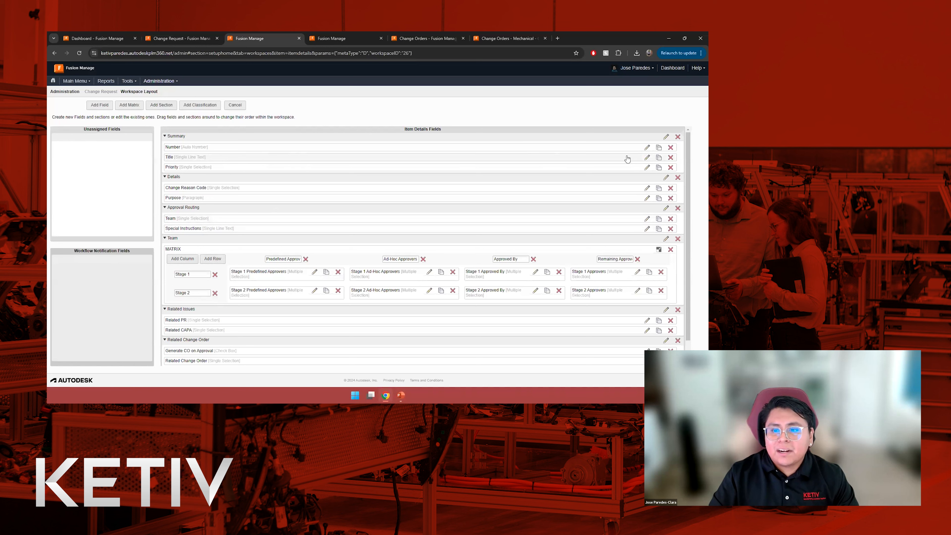
pyautogui.click(646, 157)
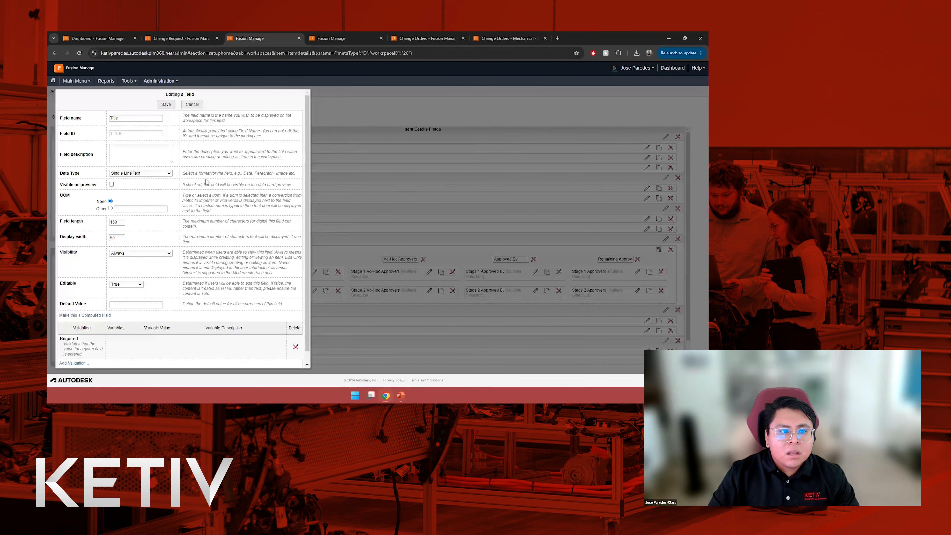
pyautogui.scroll(-1, 194, 212)
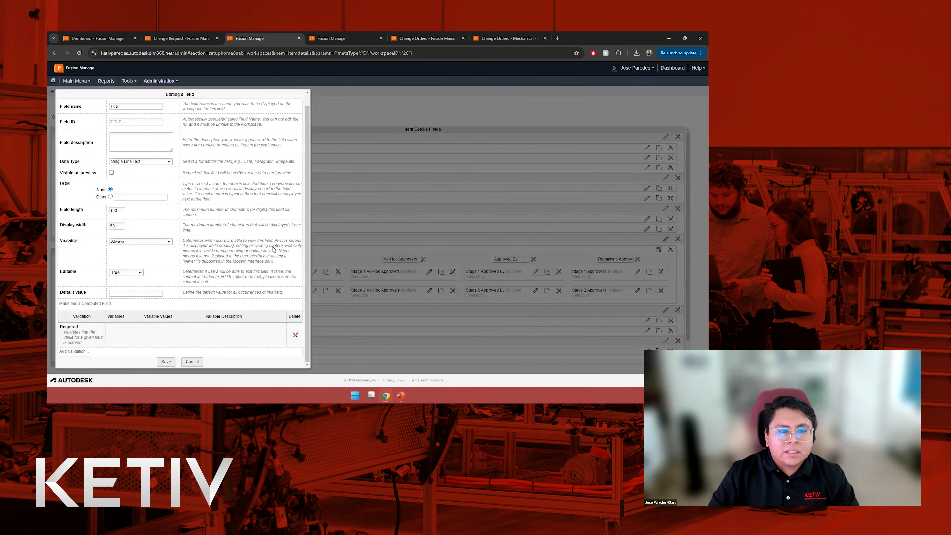
pyautogui.moveTo(61, 273); pyautogui.dragTo(79, 274)
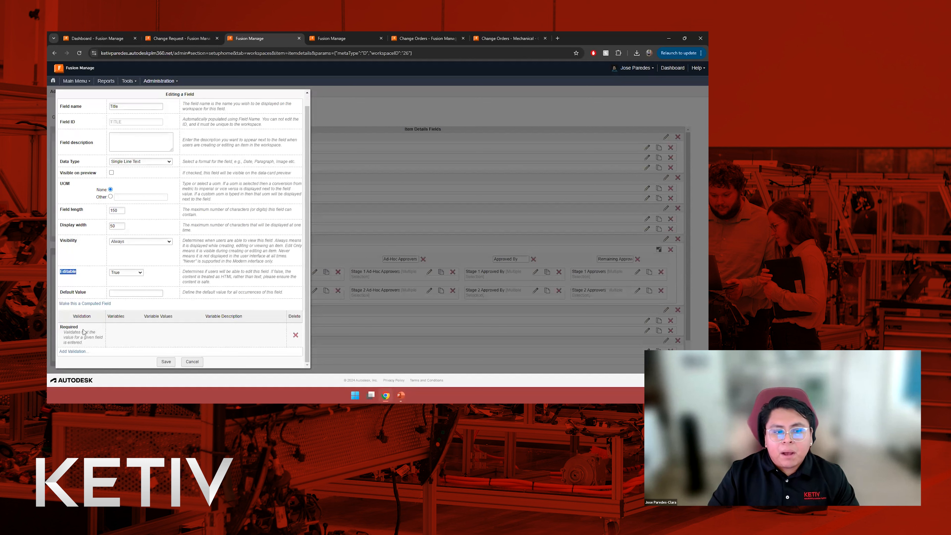
pyautogui.moveTo(62, 327); pyautogui.dragTo(93, 332)
pyautogui.click(98, 333)
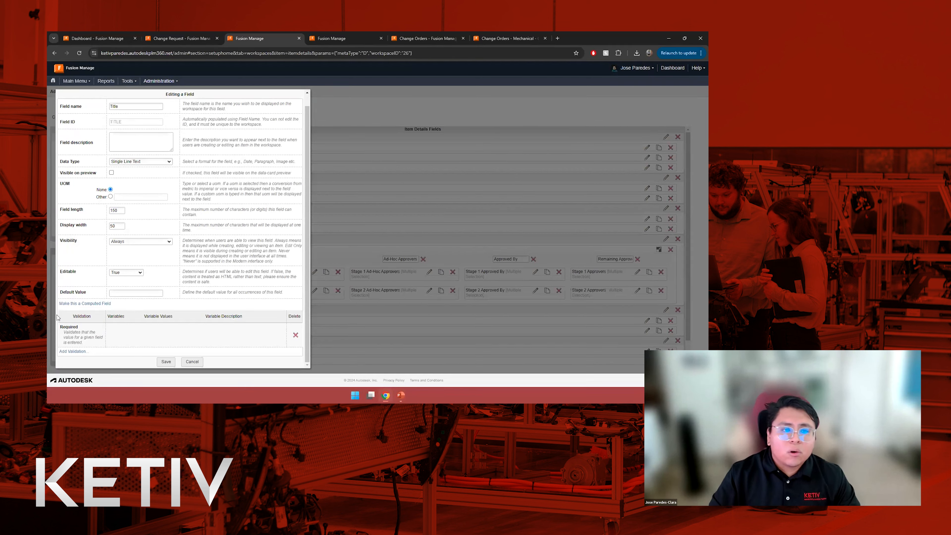
# - Return to the new change request and show the choices available for the Team field under Approval Routing
pyautogui.click(188, 43)
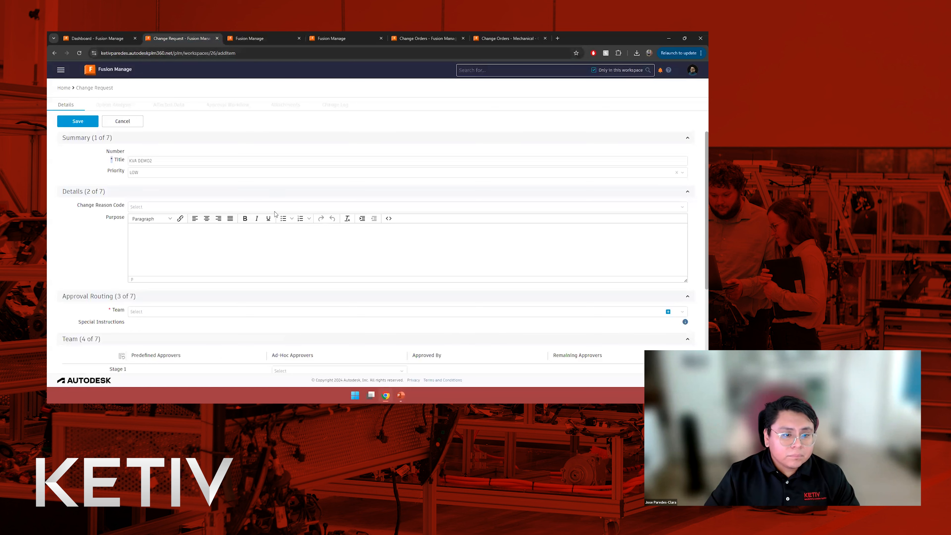
pyautogui.scroll(-2, 496, 225)
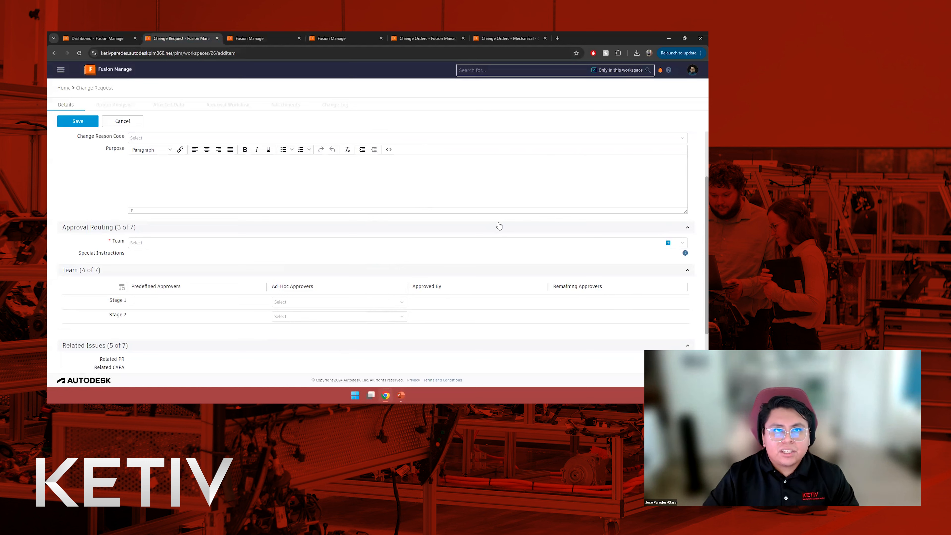
pyautogui.click(147, 243)
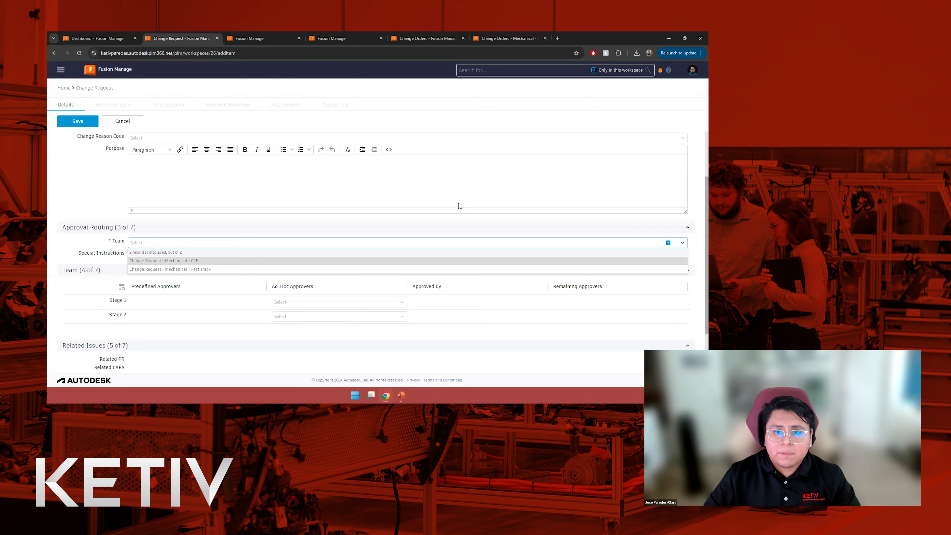
# - Bring up the record list of the Approval Lists reference workspace and compare it with the change request's Team field
pyautogui.click(328, 38)
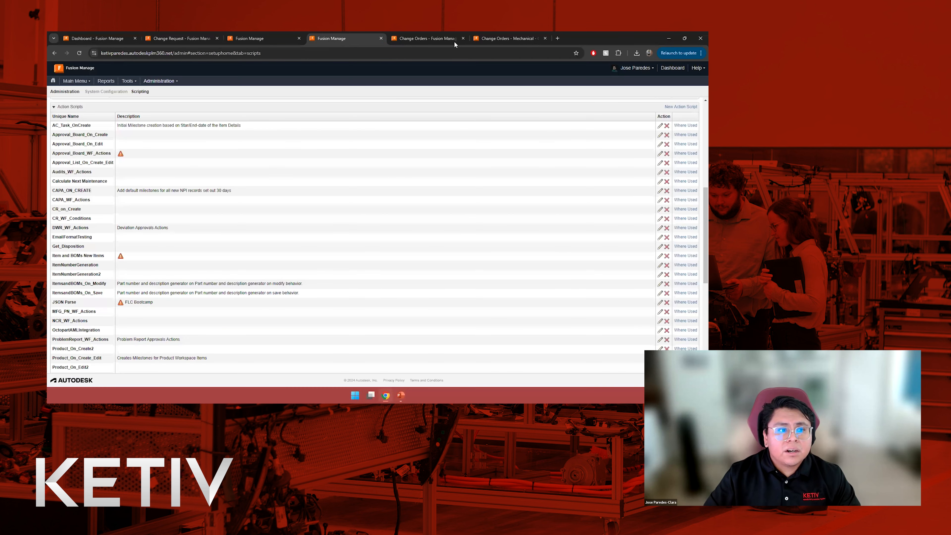
pyautogui.click(529, 39)
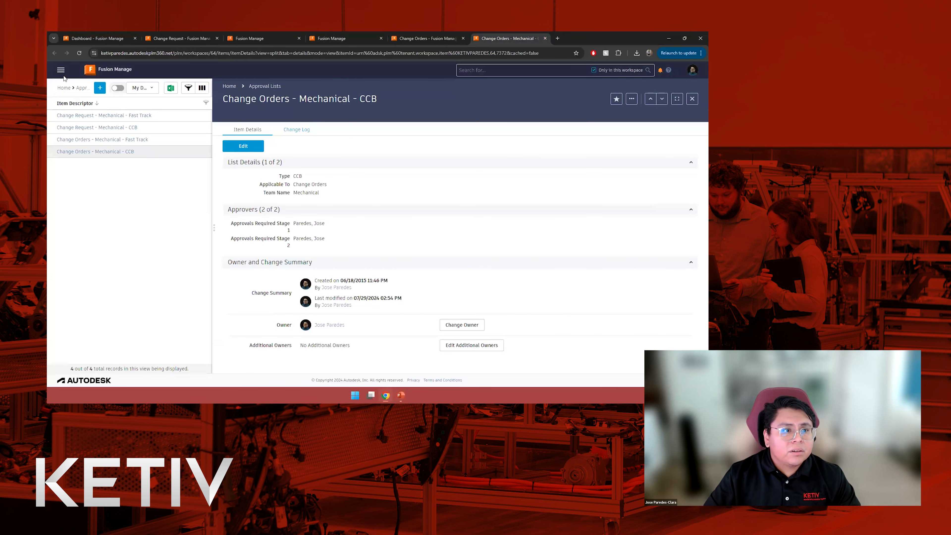
pyautogui.click(60, 70)
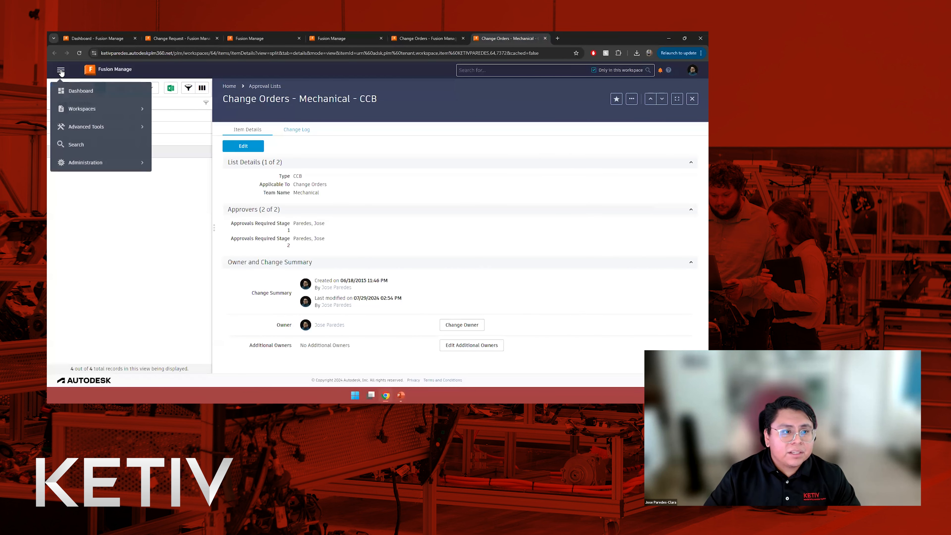
pyautogui.click(100, 113)
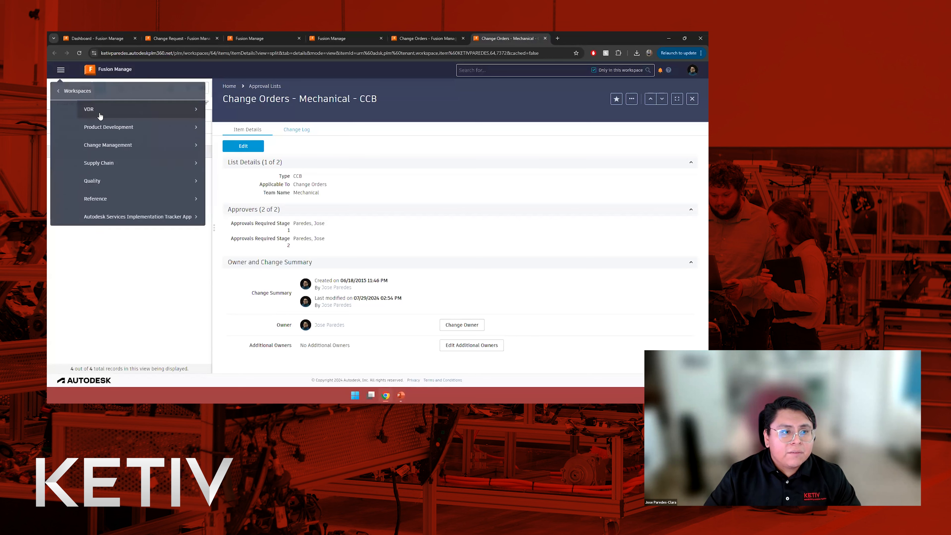
pyautogui.click(115, 200)
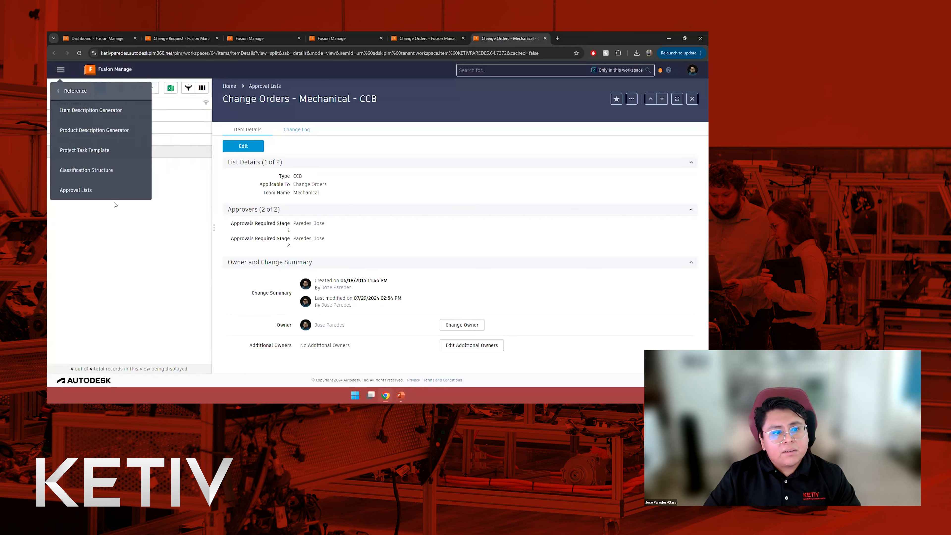
pyautogui.click(96, 195)
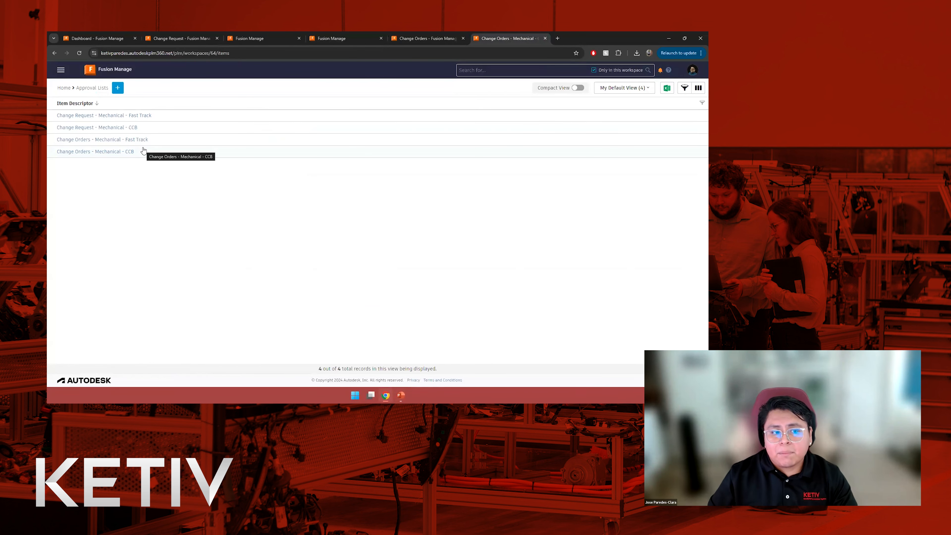
pyautogui.click(169, 41)
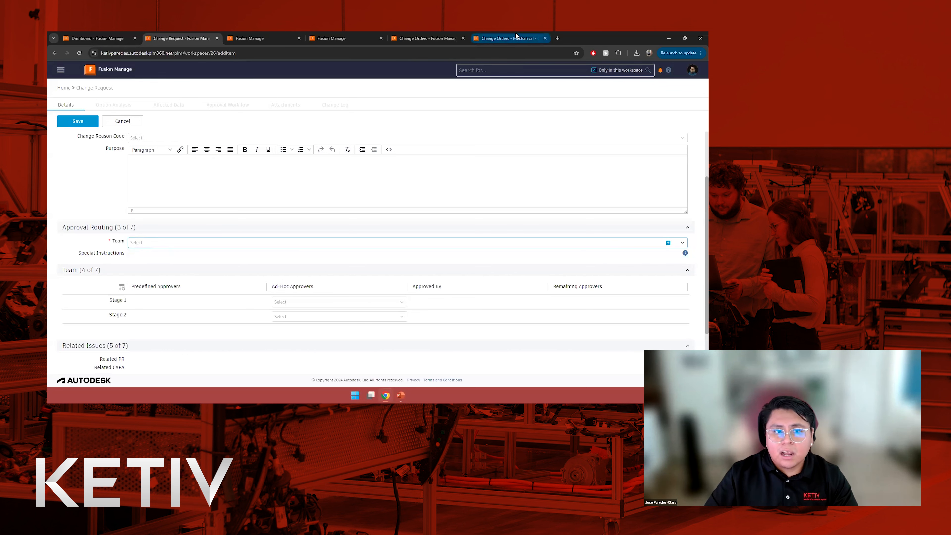
pyautogui.click(511, 38)
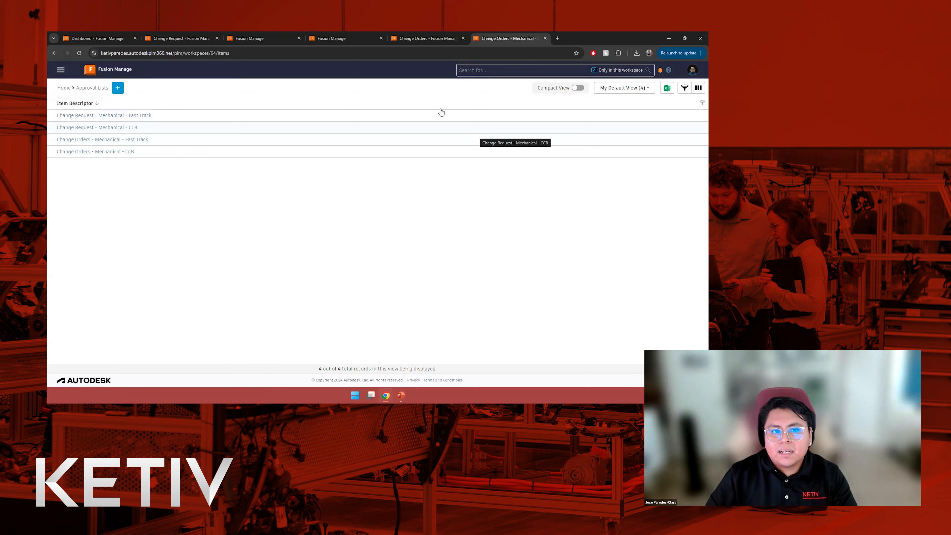
# - Close the Title field's settings without saving and open the settings of the Approval Routing section's Team field
pyautogui.click(241, 37)
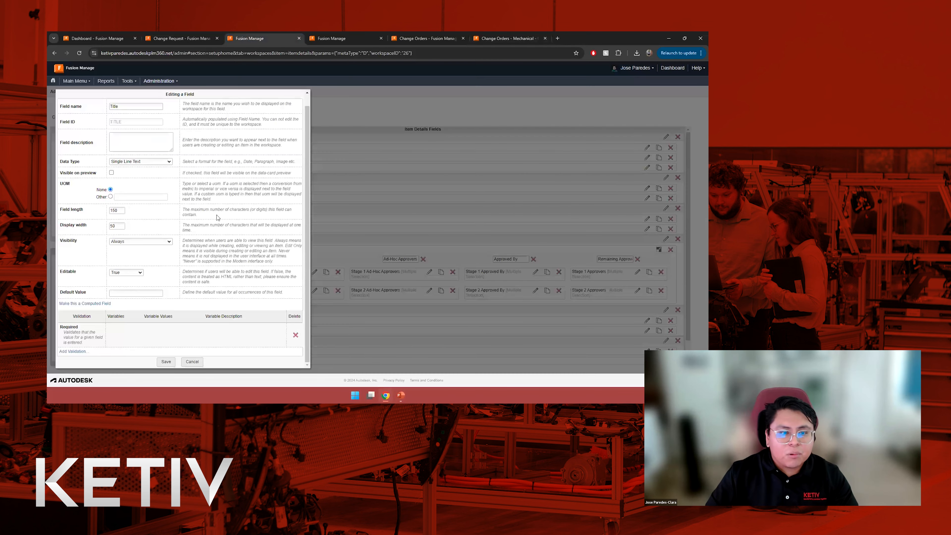
pyautogui.click(193, 362)
pyautogui.scroll(-2, 411, 191)
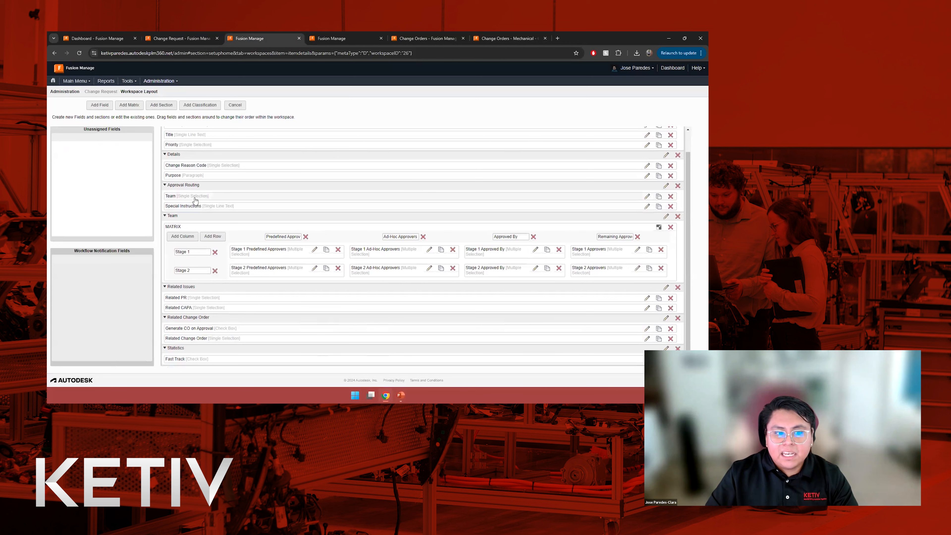
pyautogui.click(648, 198)
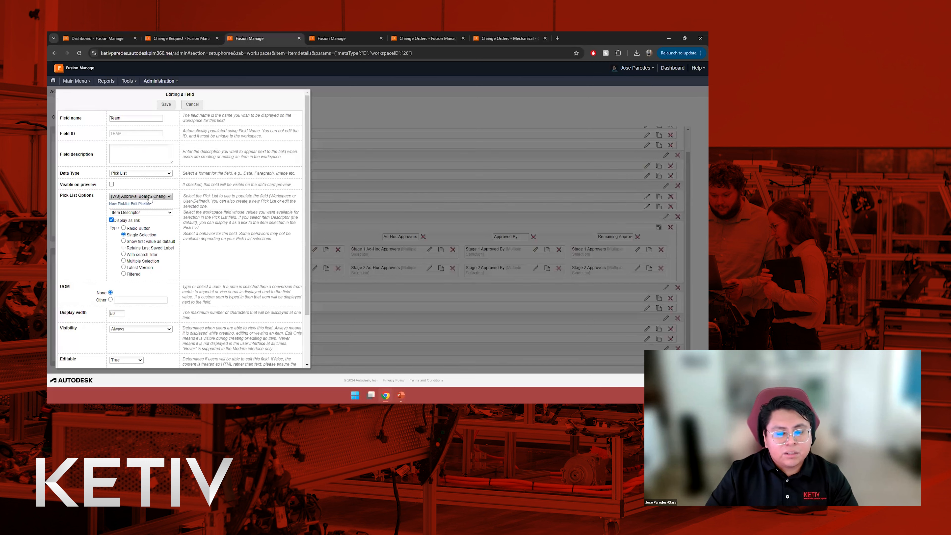
# - Examine the pick list options for the Team field, including Approval Board - Change Request, and close its settings without saving
pyautogui.click(163, 199)
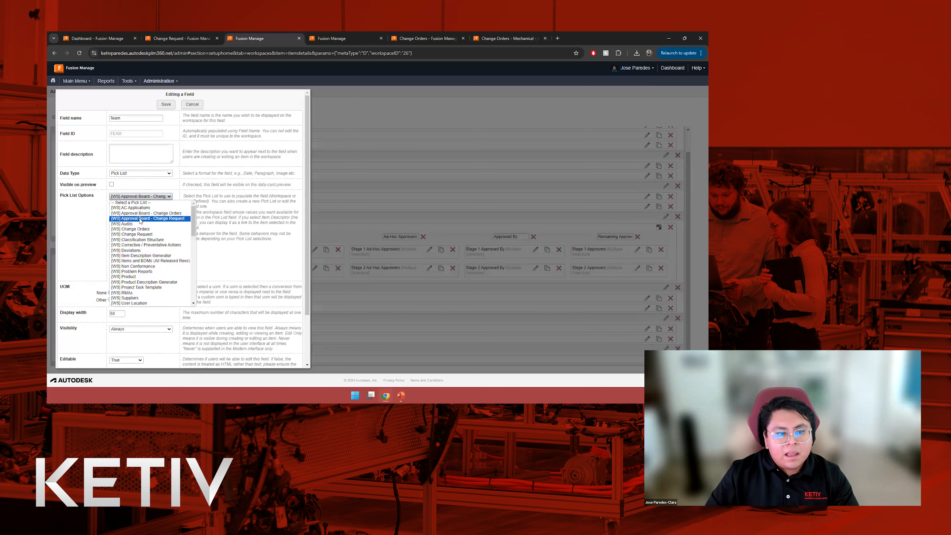
pyautogui.click(225, 208)
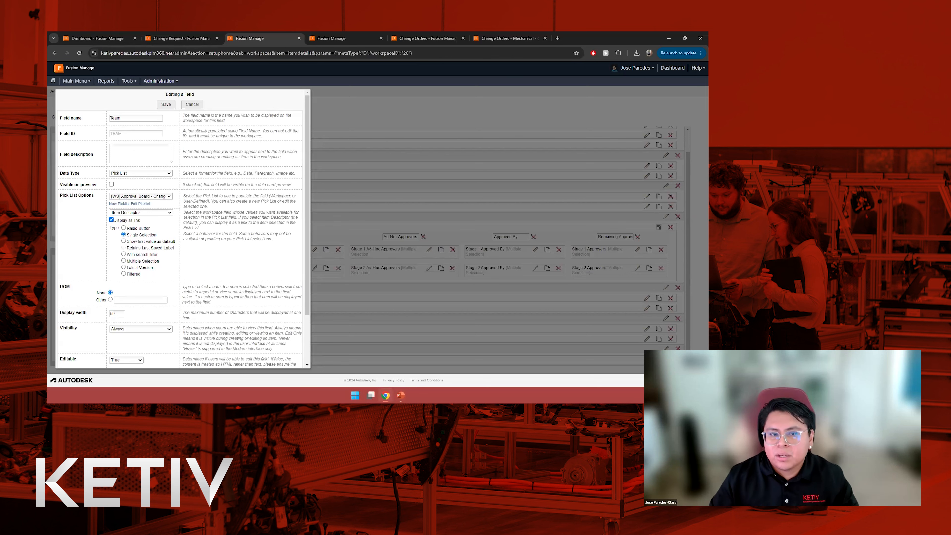
pyautogui.click(192, 104)
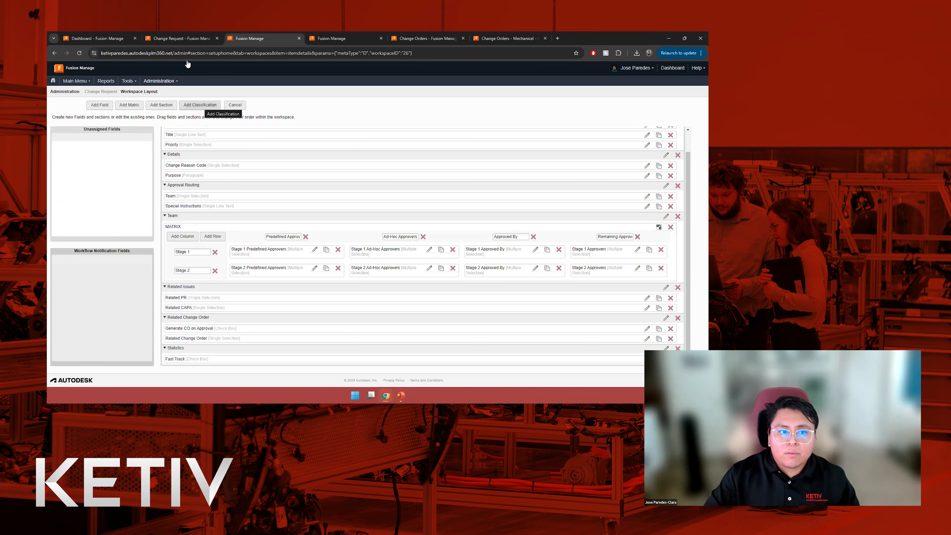
# - Compare the new change request's Team choices with the Mechanical Fast Track and CCB change request records in Approval Lists, examining their required approvers
pyautogui.click(172, 37)
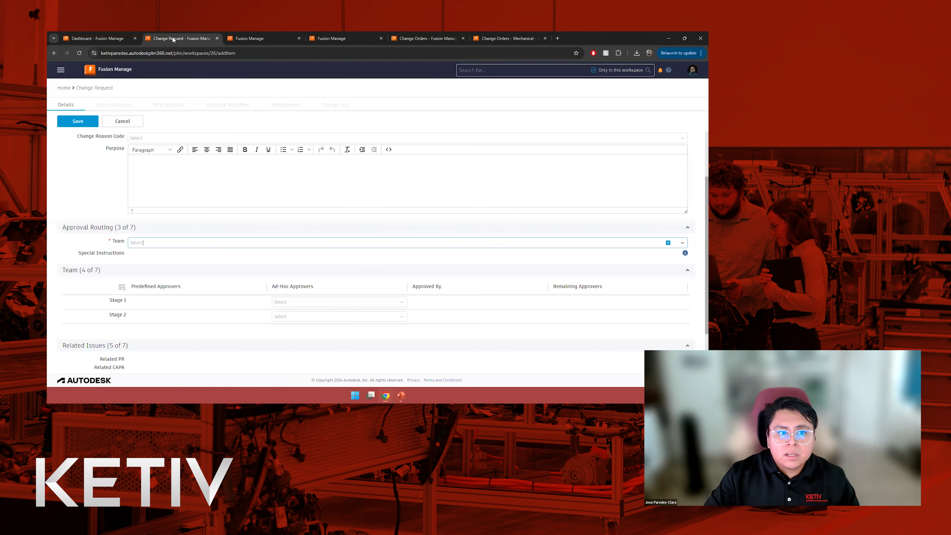
pyautogui.click(294, 240)
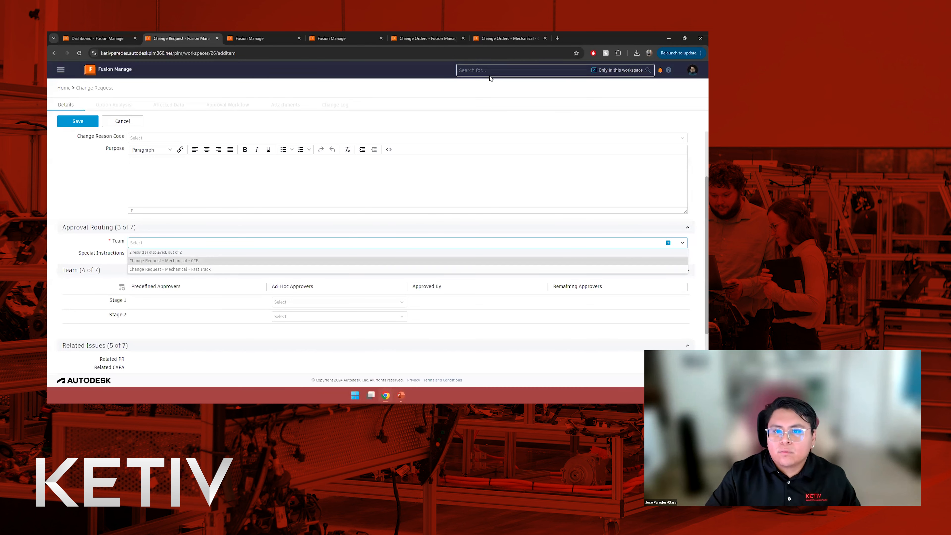
pyautogui.click(496, 41)
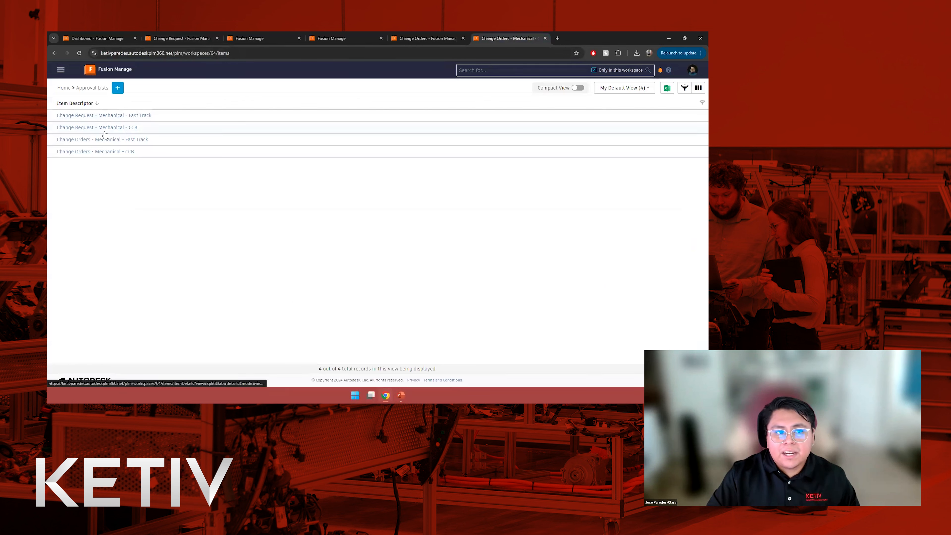
pyautogui.click(121, 116)
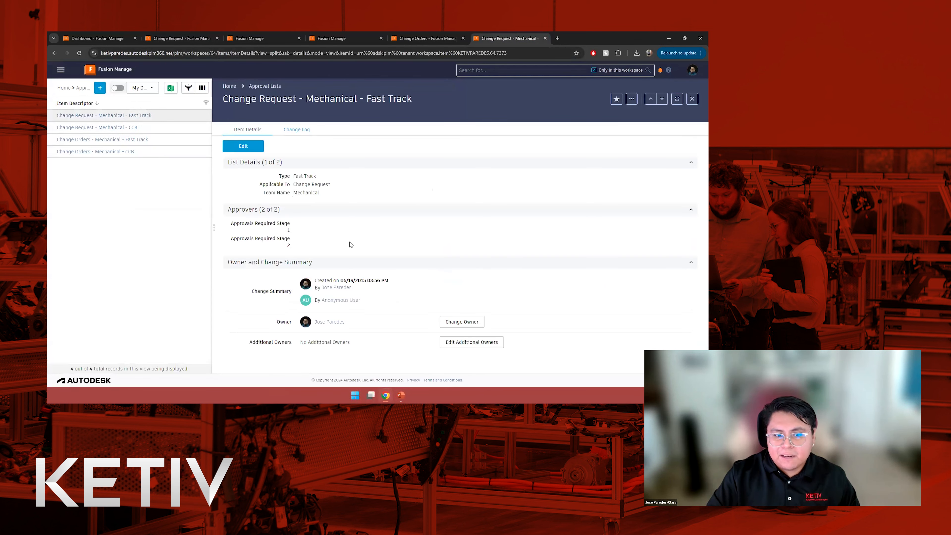
pyautogui.click(111, 128)
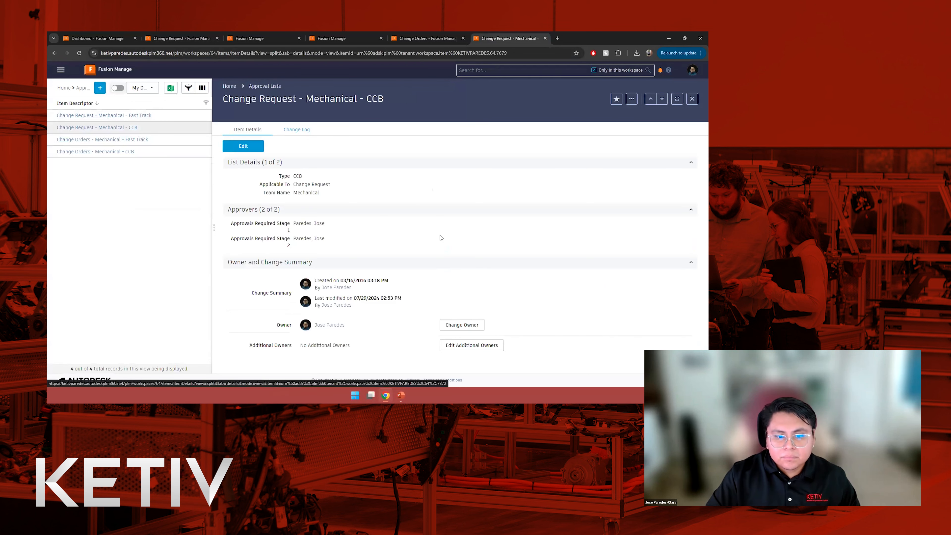
pyautogui.moveTo(330, 241); pyautogui.dragTo(296, 222)
pyautogui.click(342, 228)
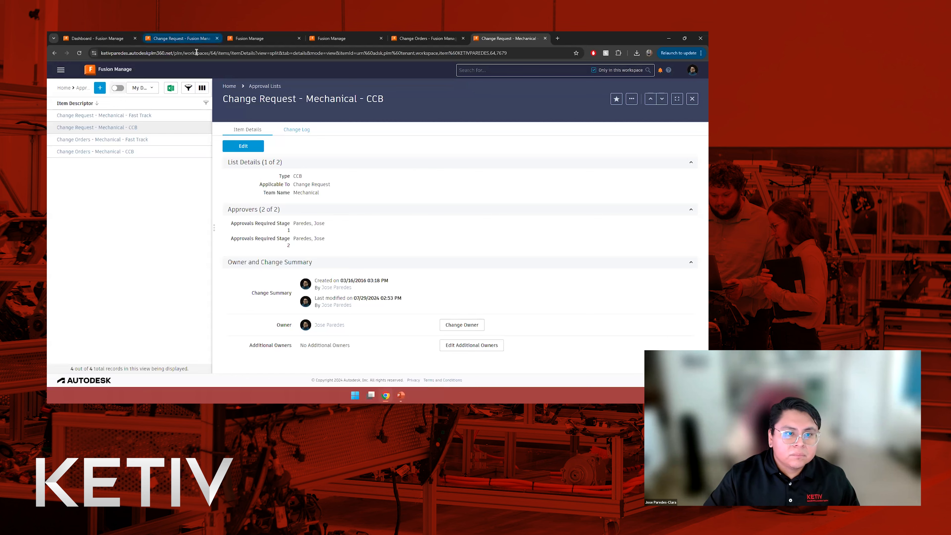
# - Set the new change request's Team to Change Request - Mechanical - CCB
pyautogui.click(183, 39)
pyautogui.click(236, 242)
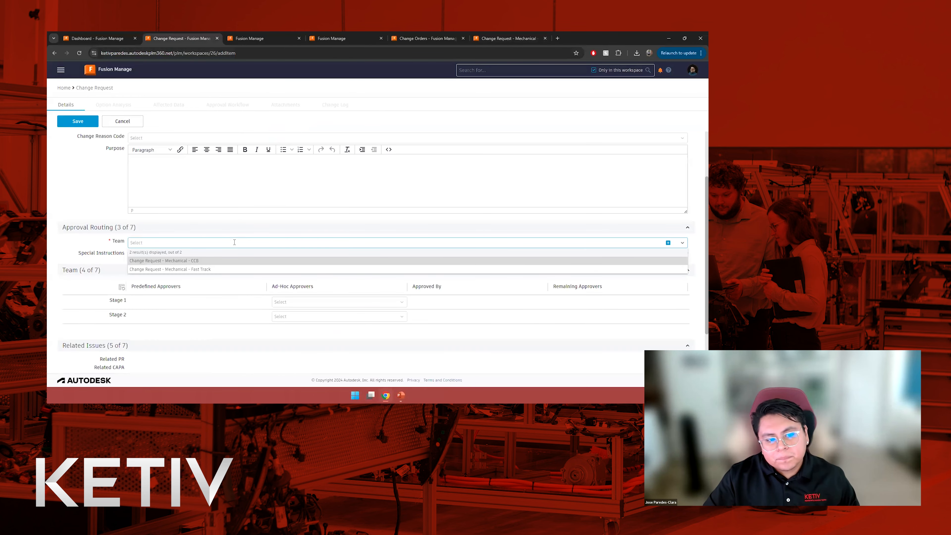
pyautogui.click(204, 262)
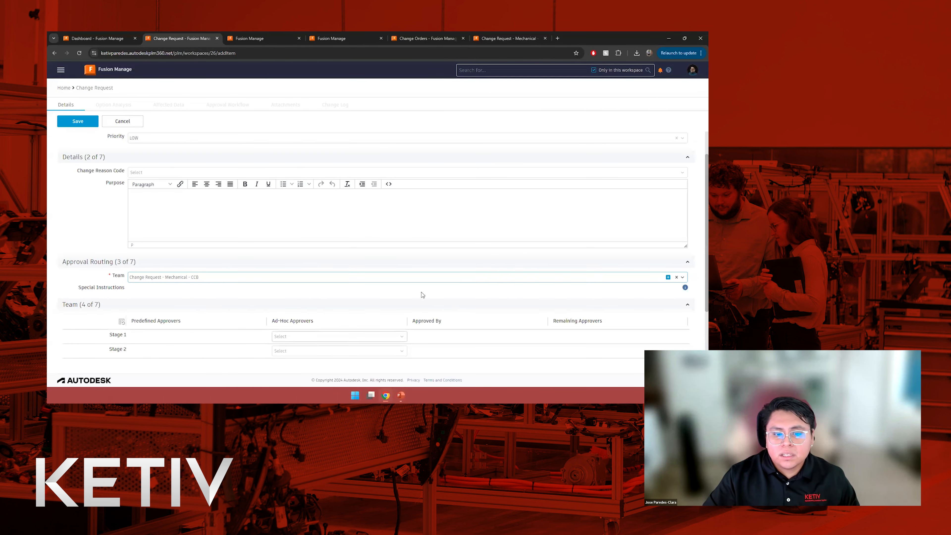
# - Show the people available as Stage 1 Ad-Hoc Approvers in the Team section without selecting any
pyautogui.scroll(-3, 375, 296)
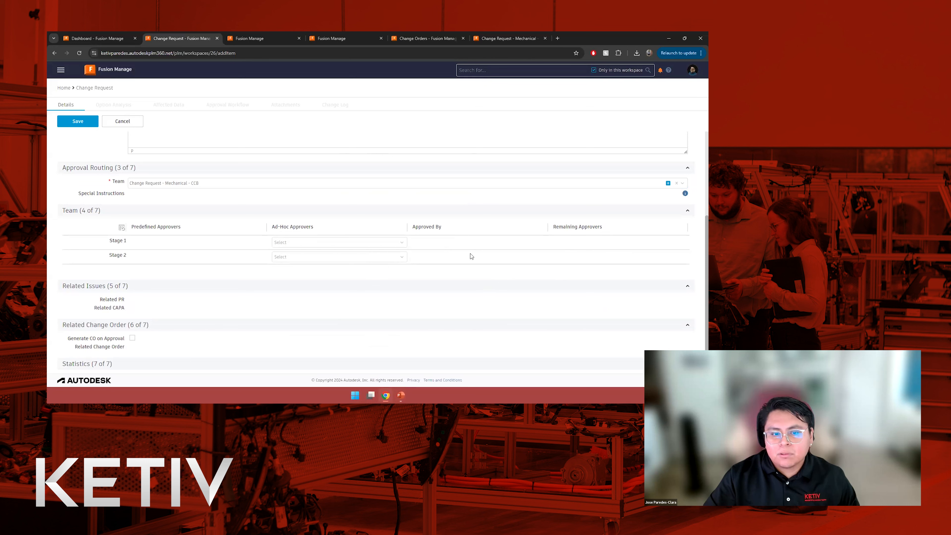
pyautogui.click(402, 243)
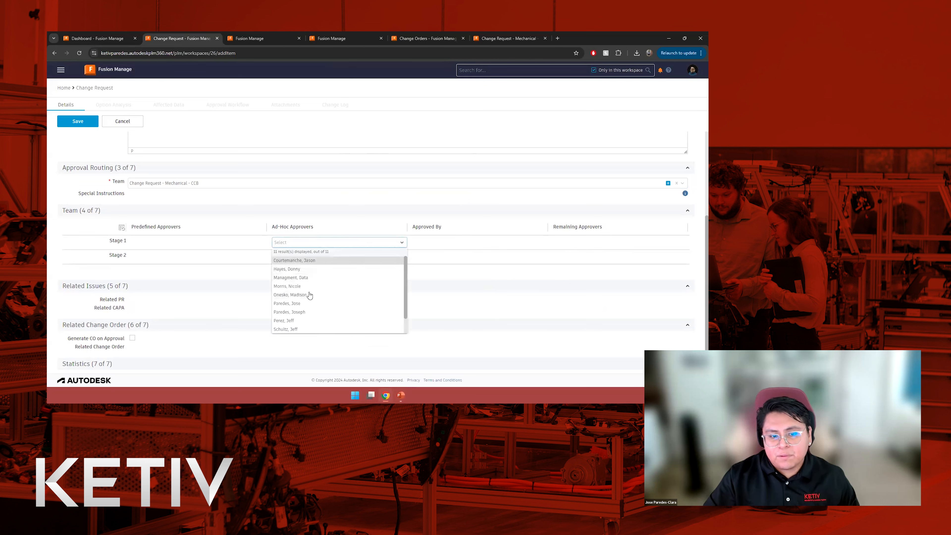
pyautogui.click(226, 202)
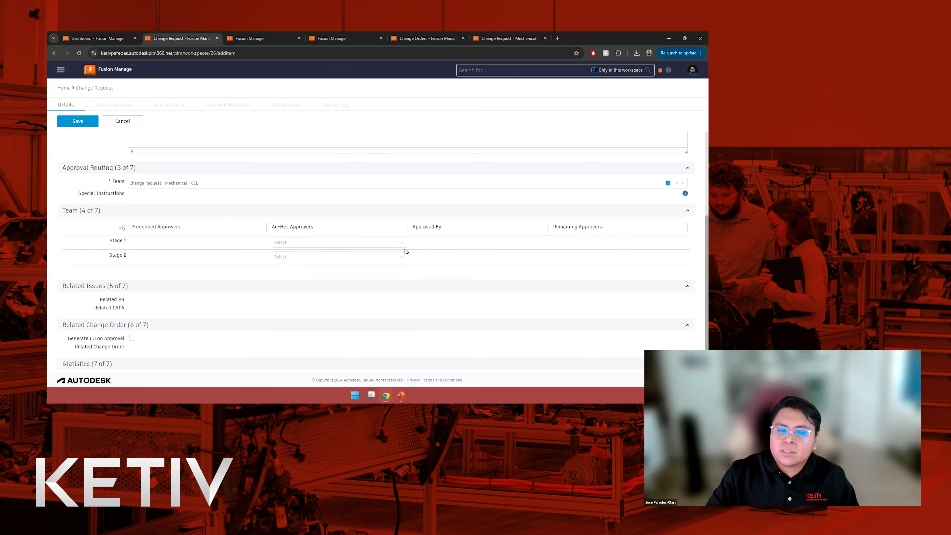
pyautogui.click(402, 242)
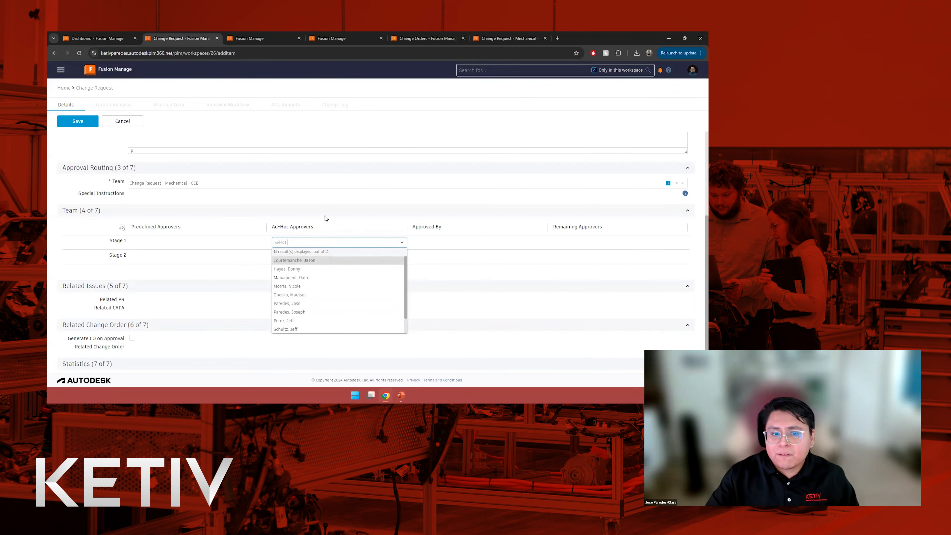
pyautogui.click(285, 198)
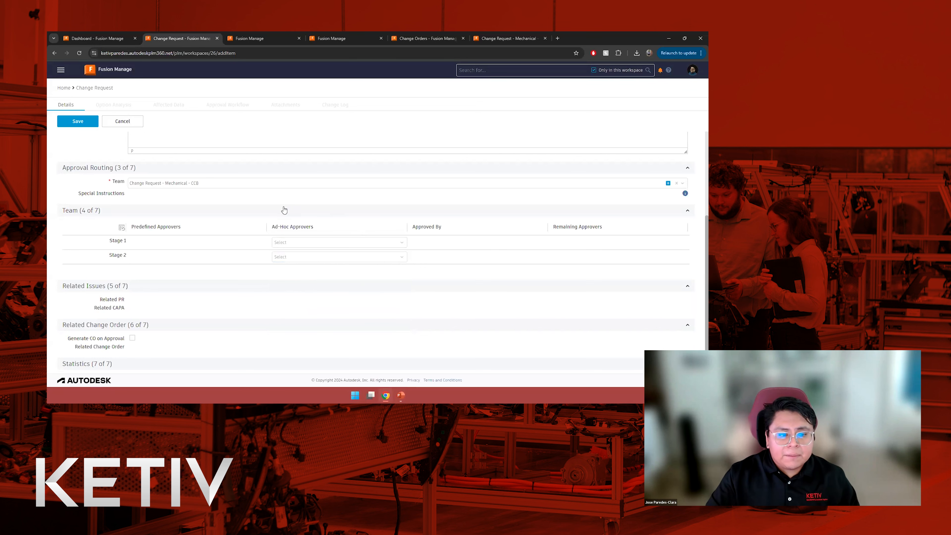
# - Enable Generate CO on Approval under Related Change Order and save the new change request
pyautogui.scroll(3, 223, 285)
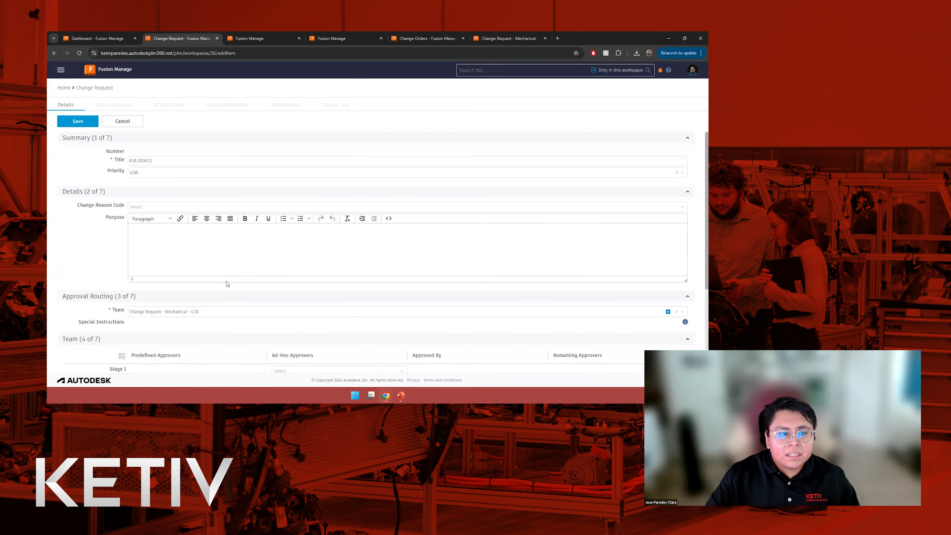
pyautogui.scroll(-3, 249, 169)
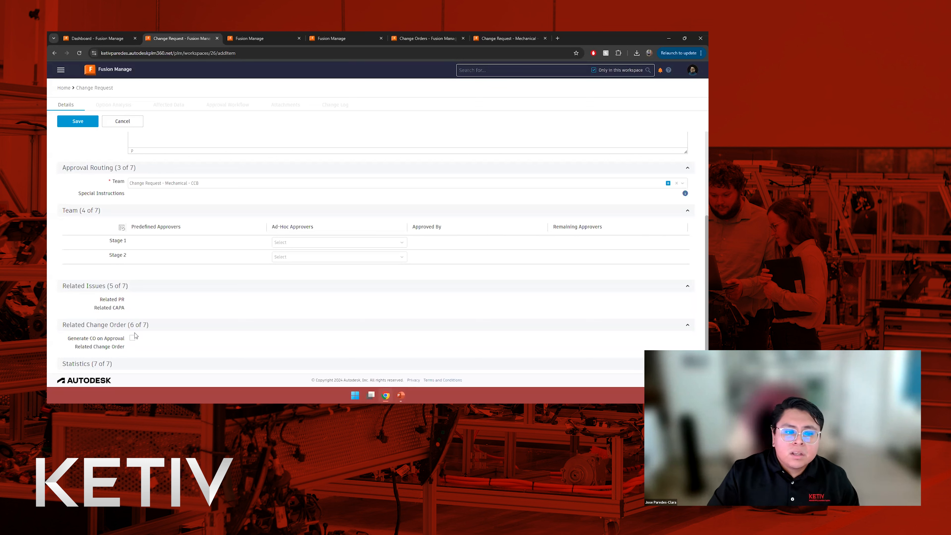
pyautogui.click(132, 337)
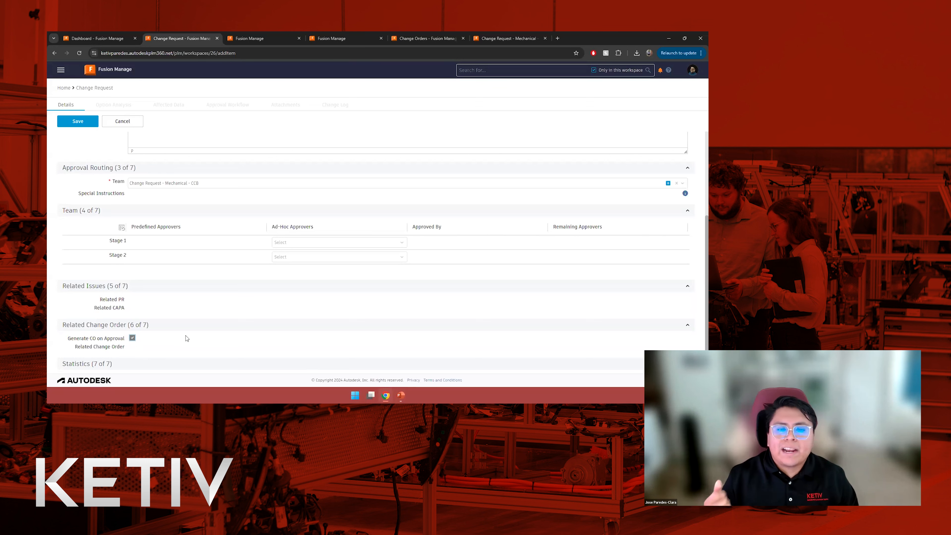
pyautogui.scroll(3, 236, 315)
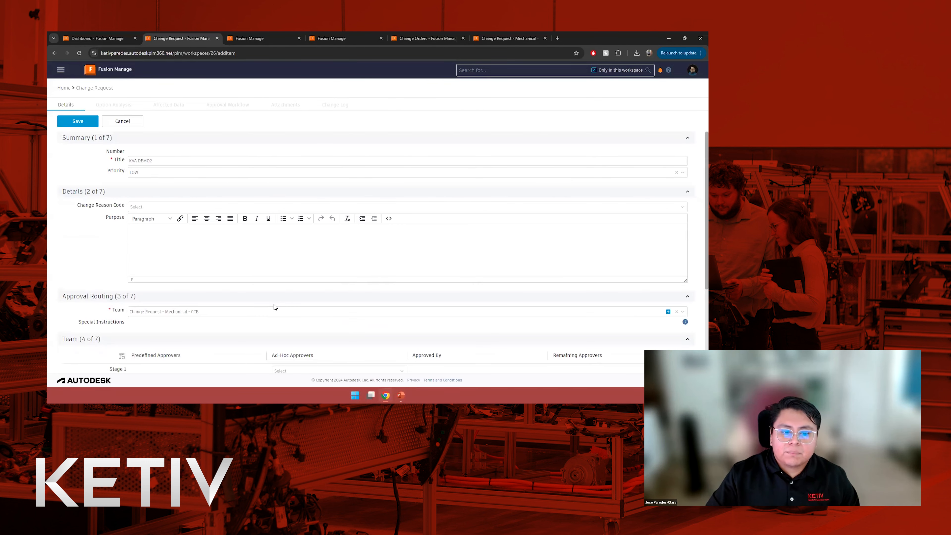
pyautogui.click(83, 124)
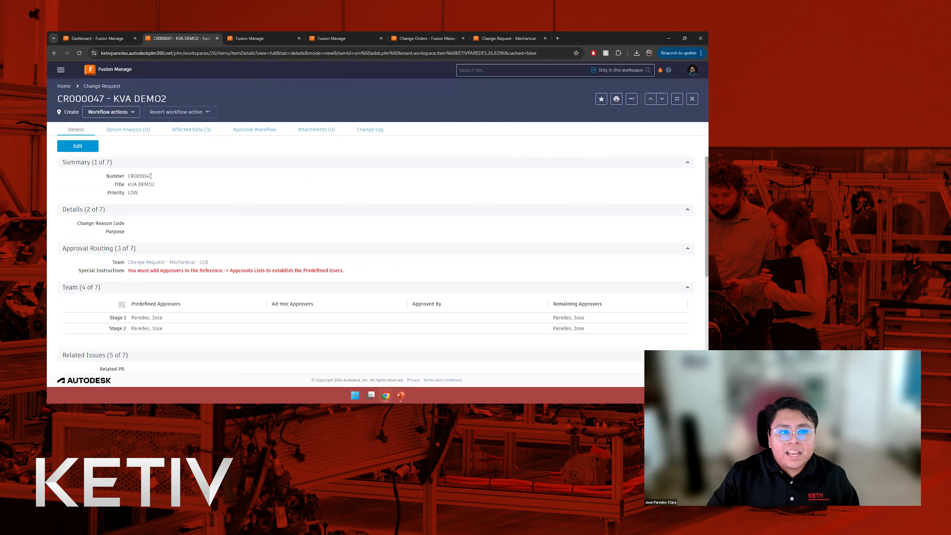
# - Examine the saved change request's number in the Summary section, highlighting its CR prefix and its sequential digits
pyautogui.moveTo(151, 175); pyautogui.dragTo(128, 176)
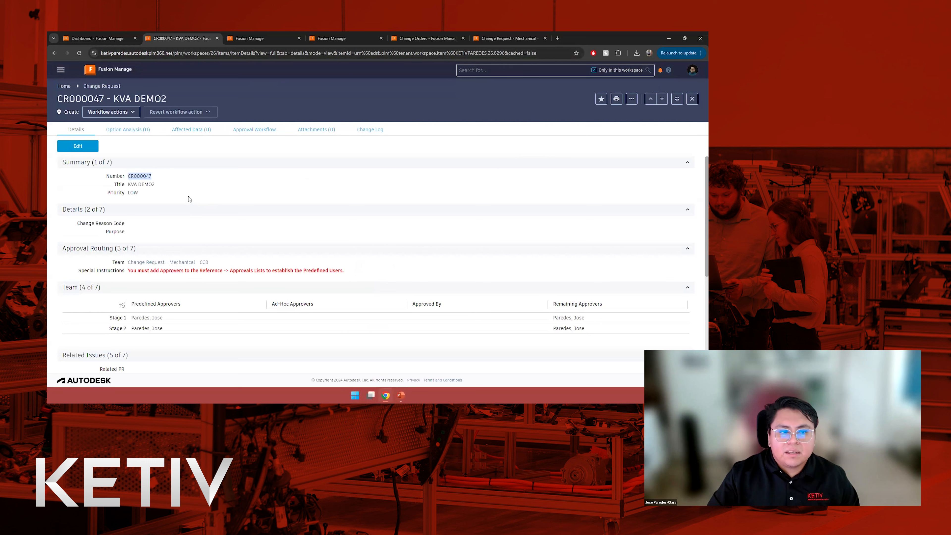
pyautogui.click(128, 176)
pyautogui.doubleClick(143, 176)
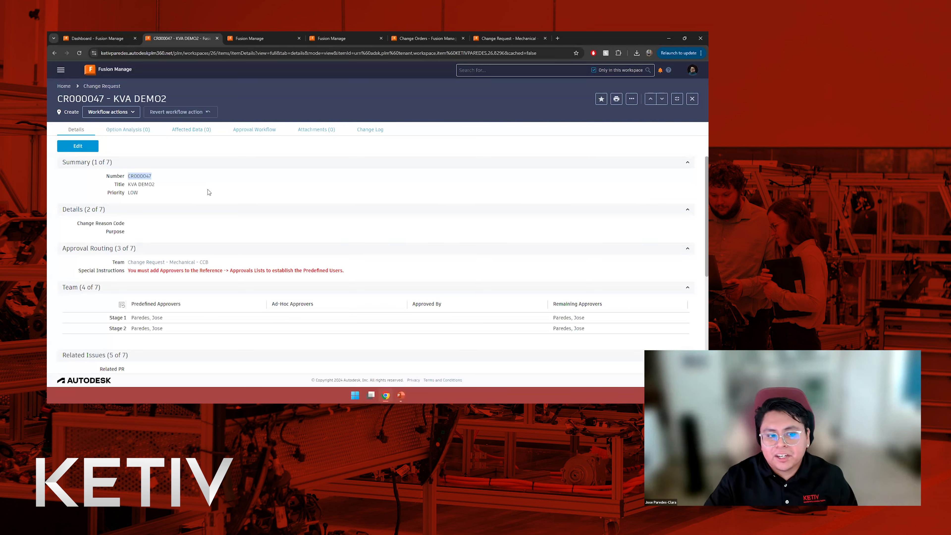
pyautogui.click(129, 176)
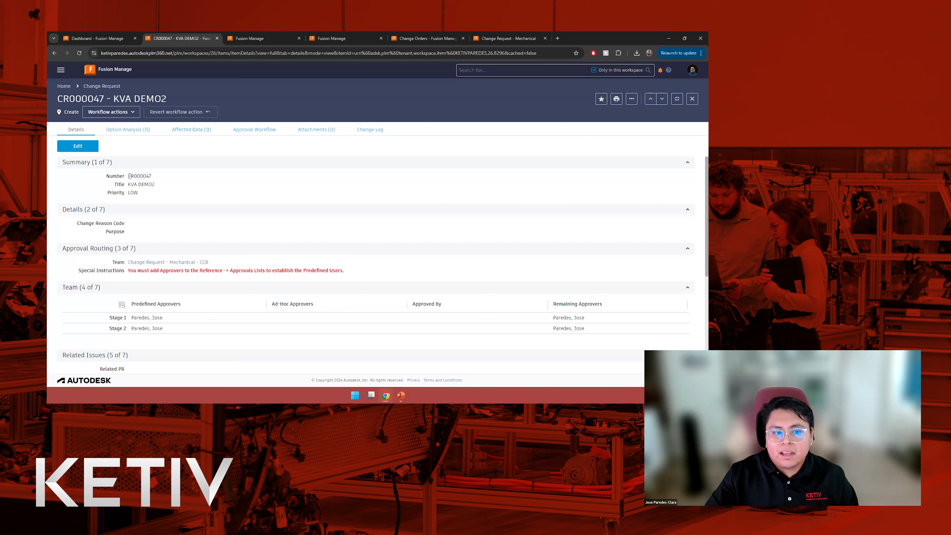
pyautogui.moveTo(128, 176); pyautogui.dragTo(133, 175)
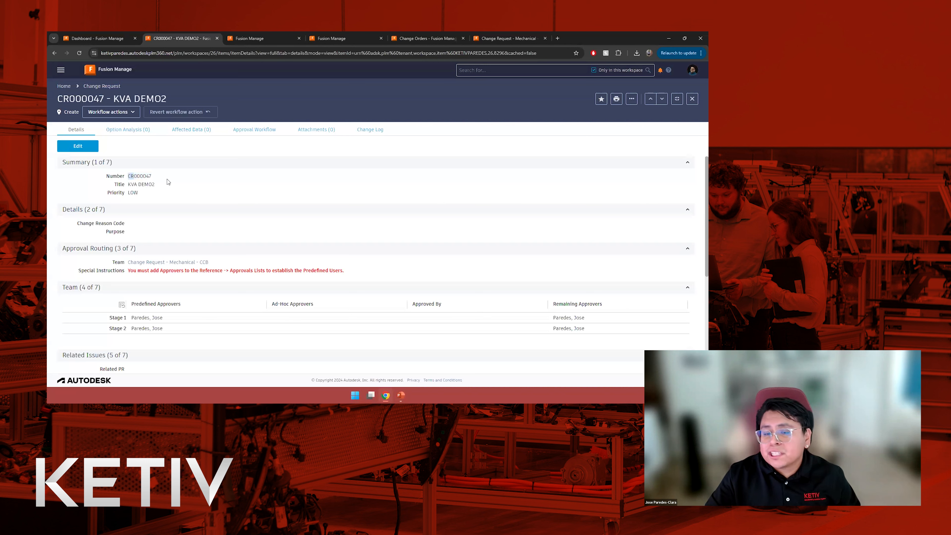
pyautogui.click(136, 177)
pyautogui.moveTo(135, 176); pyautogui.dragTo(174, 177)
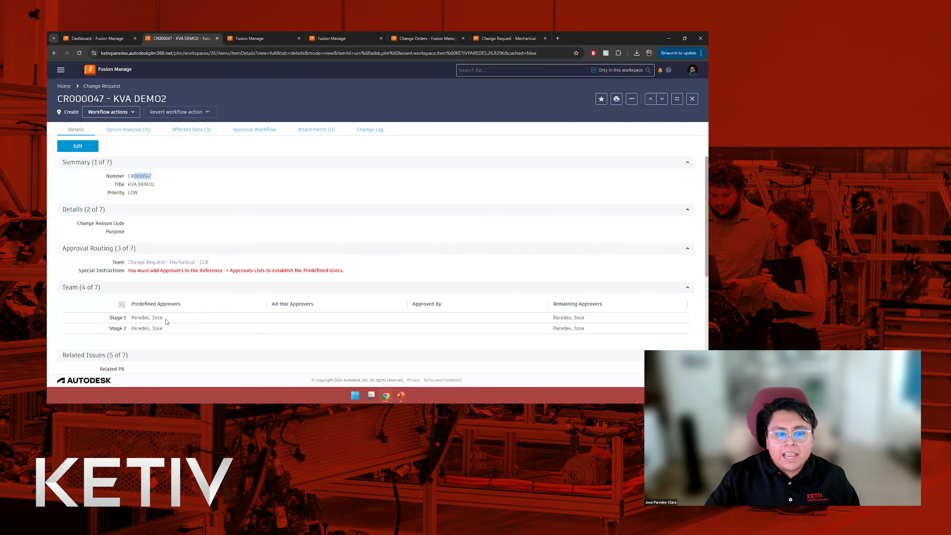
# - Compare the Stage 1 Predefined Approvers entry with the Stage 1 Remaining Approvers entry in the Team section
pyautogui.moveTo(132, 317); pyautogui.dragTo(165, 318)
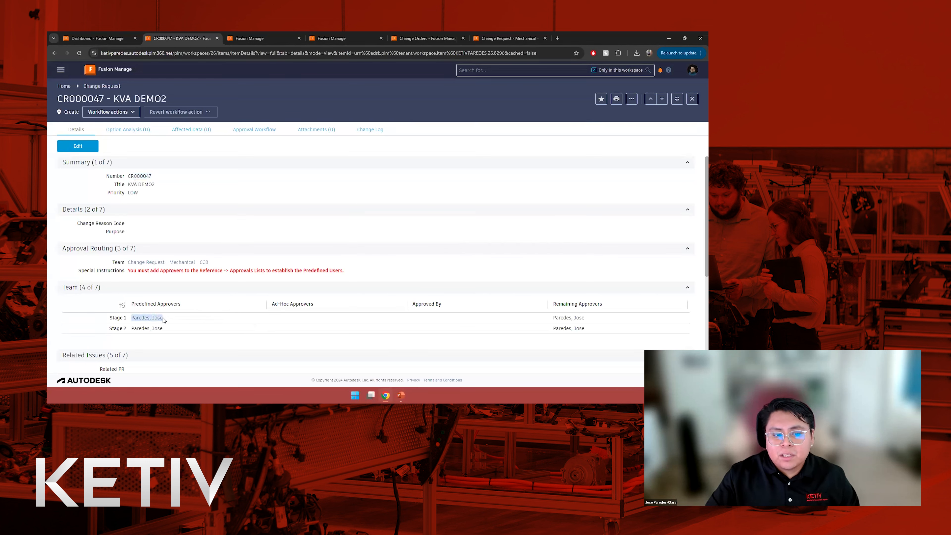
pyautogui.moveTo(552, 318); pyautogui.dragTo(584, 318)
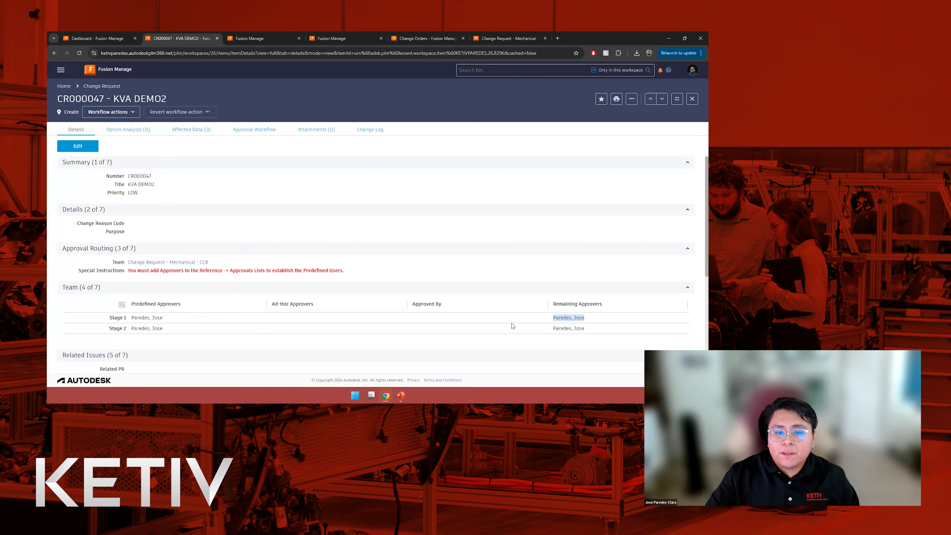
pyautogui.moveTo(171, 322); pyautogui.dragTo(130, 321)
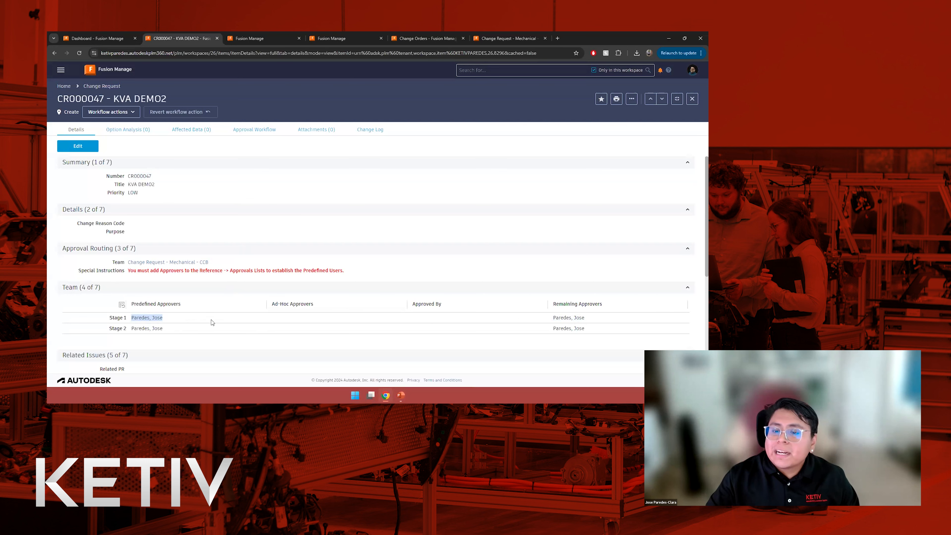
pyautogui.moveTo(586, 316); pyautogui.dragTo(554, 319)
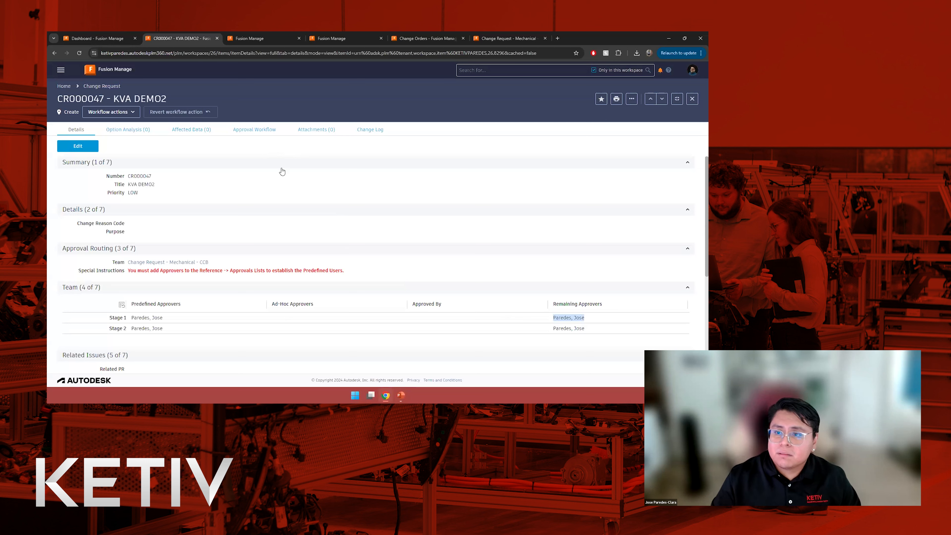
# - Open the saved change request for editing and save it again without entering any changes
pyautogui.click(82, 147)
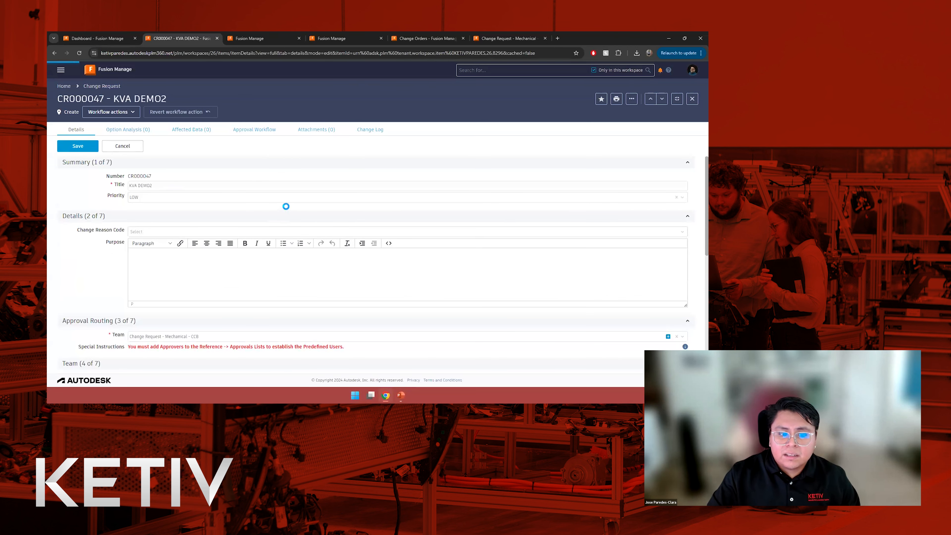
pyautogui.click(80, 148)
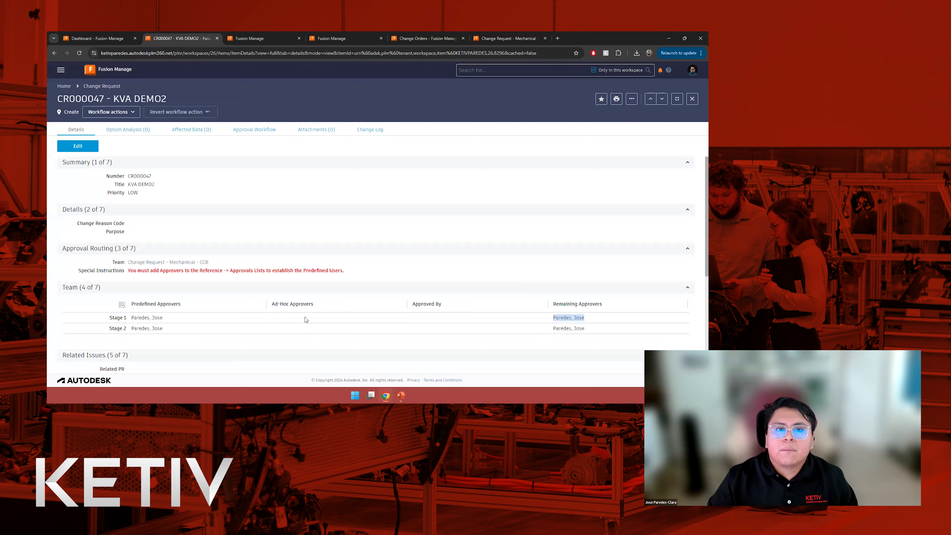
# - Leave the workspace layout and open the behavior settings of the Change Request workspace
pyautogui.click(246, 39)
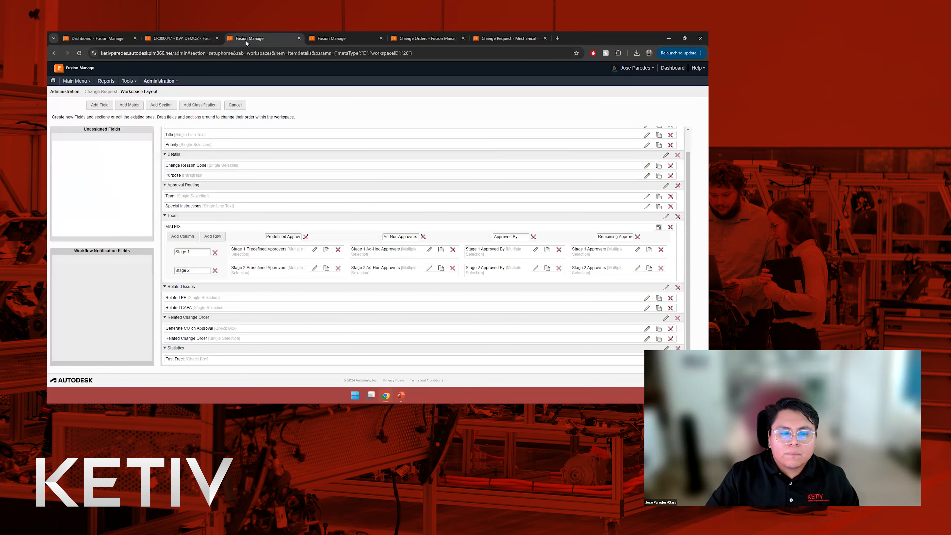
pyautogui.click(239, 106)
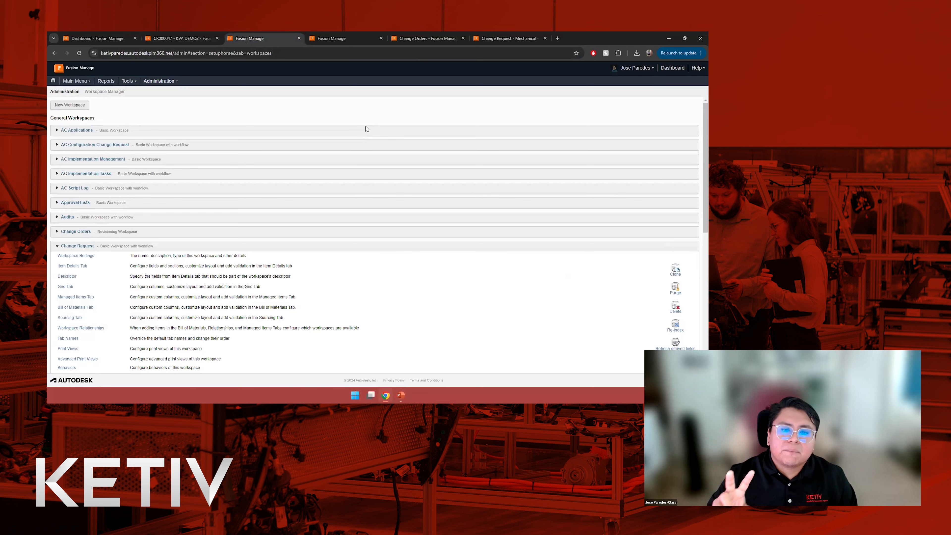
pyautogui.scroll(-2, 75, 299)
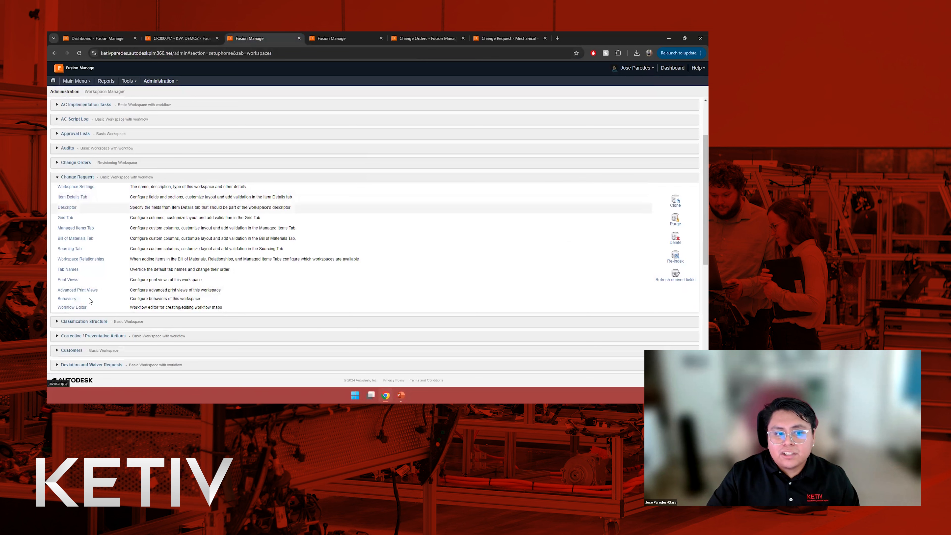
pyautogui.click(70, 299)
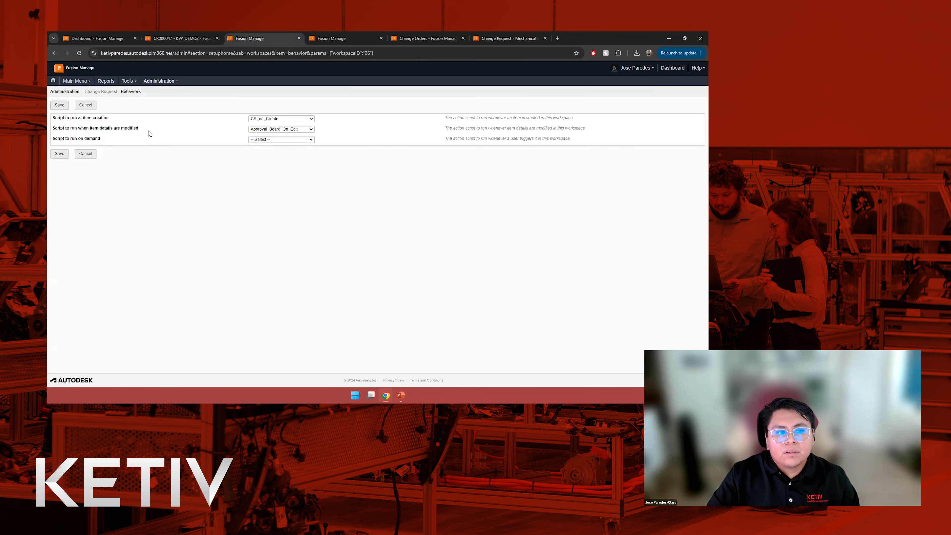
# - Examine the script settings for item creation and for modified item details in the Change Request behaviors
pyautogui.moveTo(132, 129); pyautogui.dragTo(52, 122)
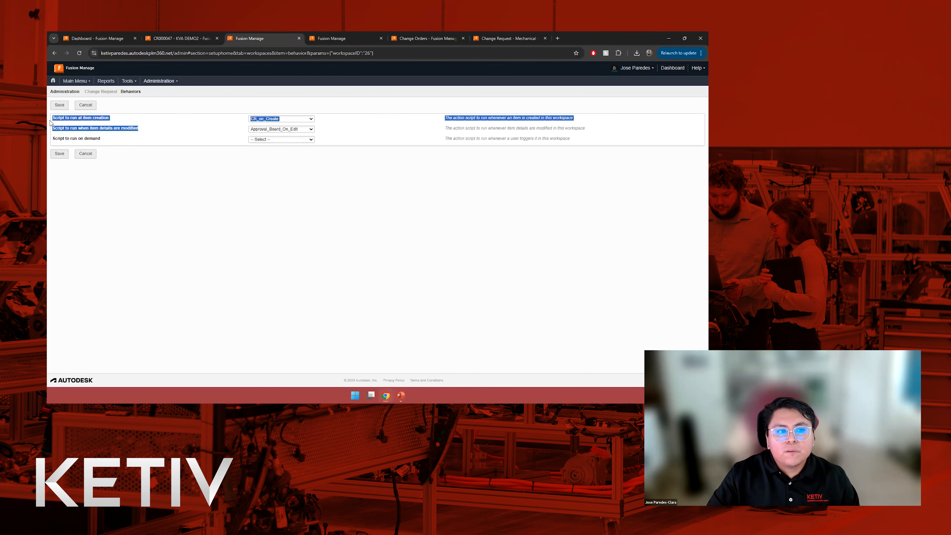
pyautogui.click(146, 125)
pyautogui.moveTo(138, 130); pyautogui.dragTo(53, 124)
pyautogui.click(95, 118)
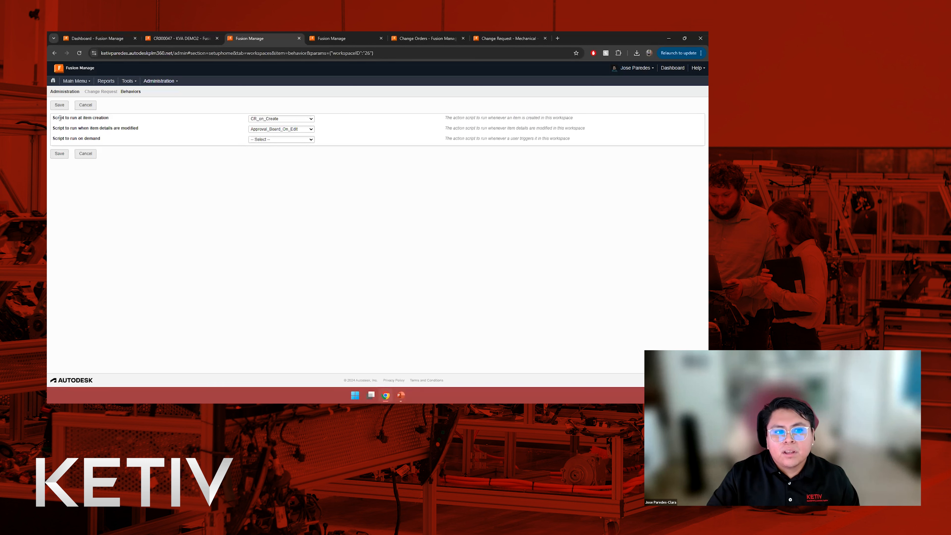
pyautogui.click(70, 117)
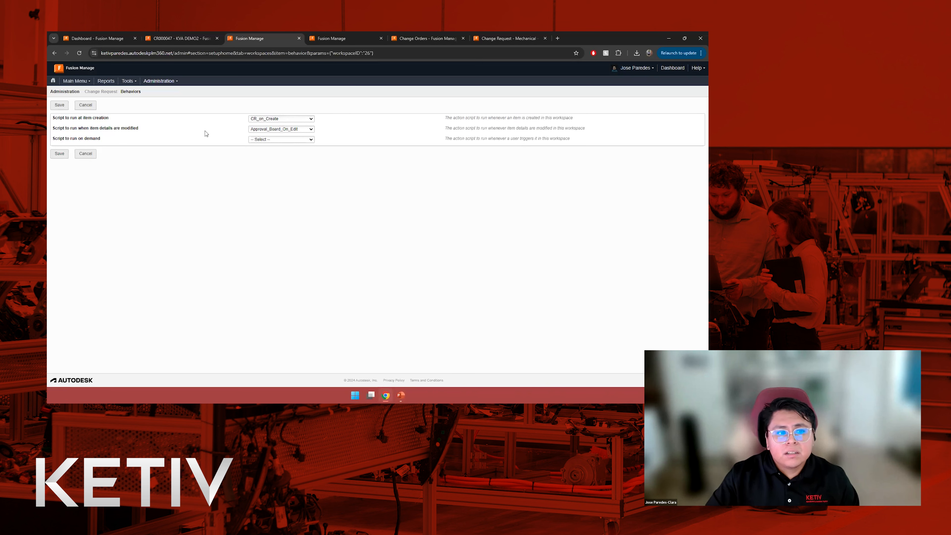
# - Look through the scripts available to run on demand, choose none, and close the behavior settings without saving
pyautogui.click(277, 140)
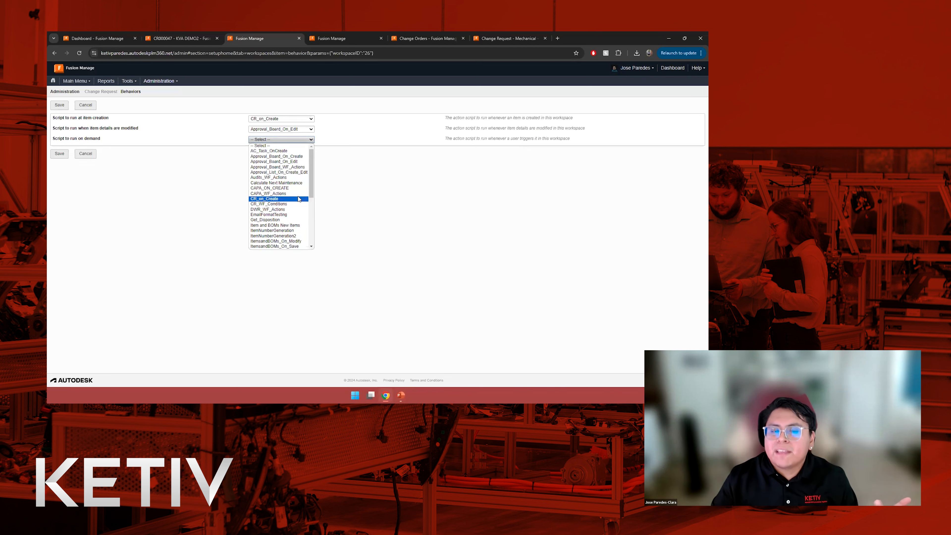
pyautogui.click(220, 189)
pyautogui.click(85, 154)
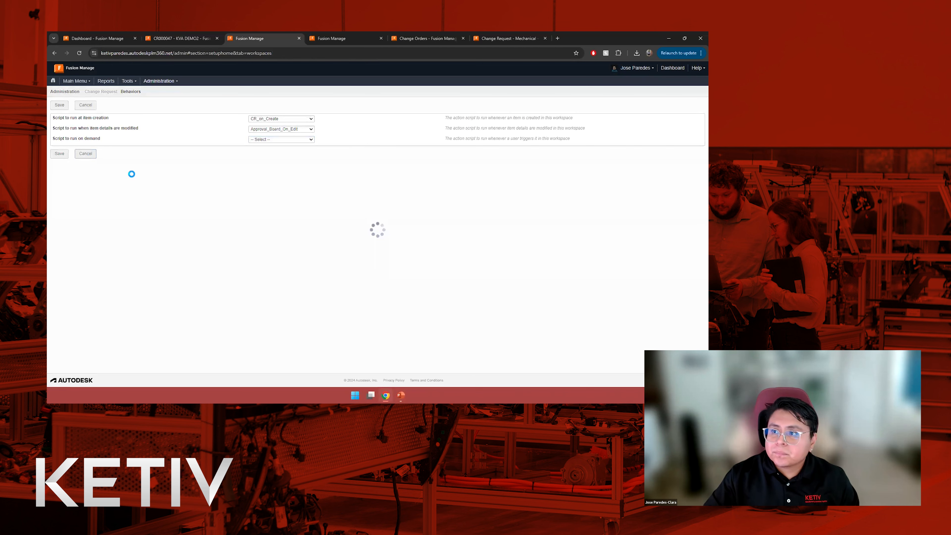
# - Open the Change Request workflow editor and examine the Submit transition's permission, precondition script and action script
pyautogui.scroll(-2, 226, 184)
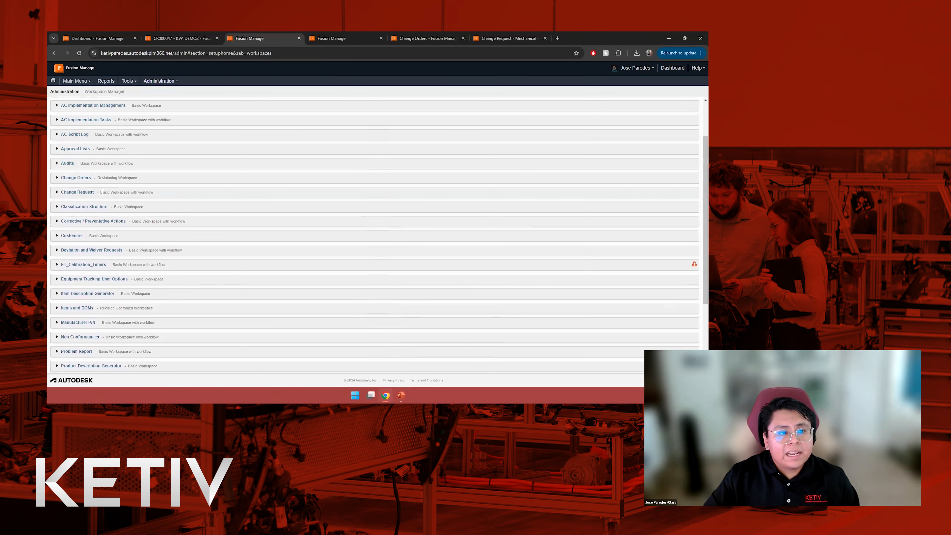
pyautogui.click(73, 192)
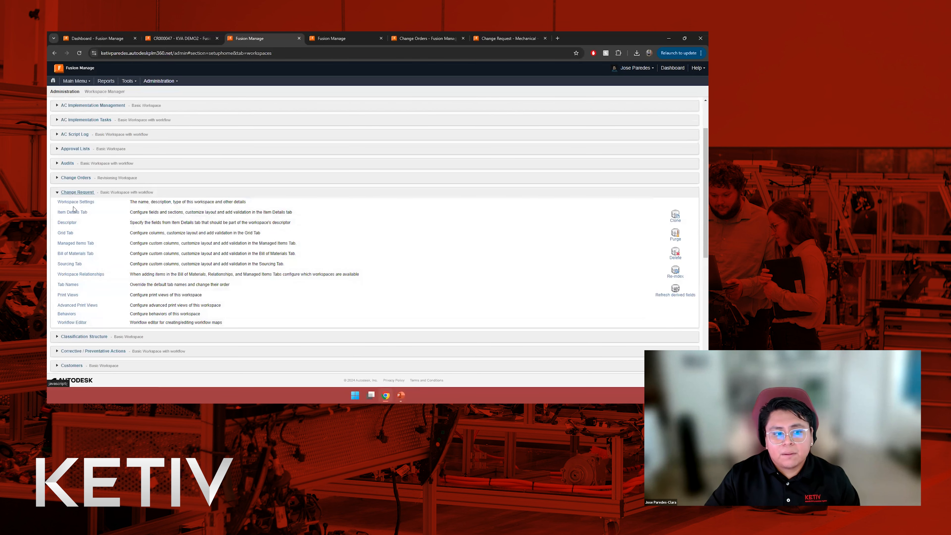
pyautogui.click(73, 323)
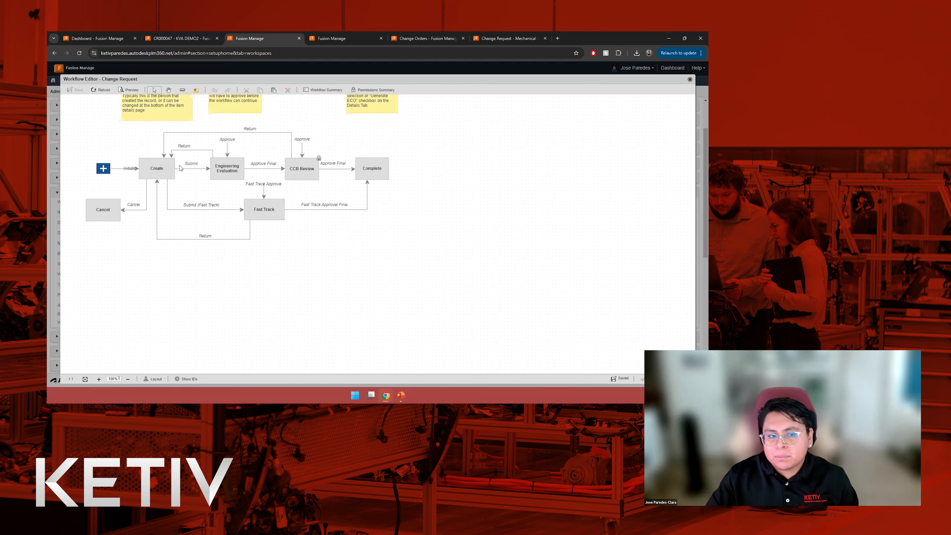
pyautogui.doubleClick(194, 169)
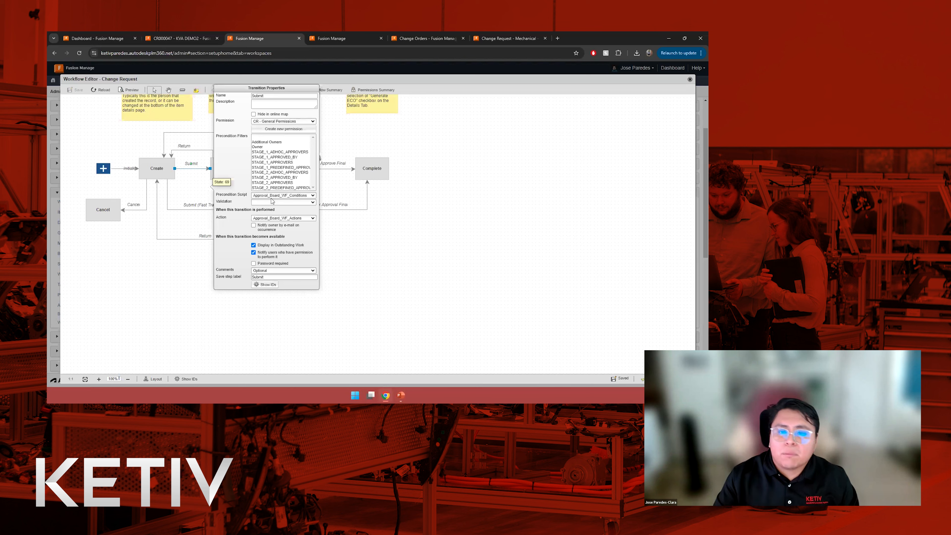
pyautogui.click(432, 248)
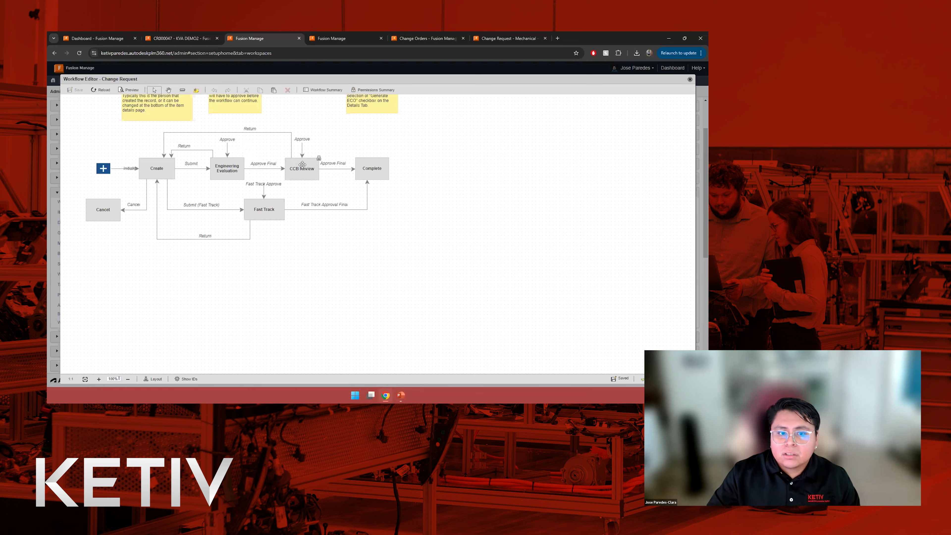
pyautogui.doubleClick(195, 169)
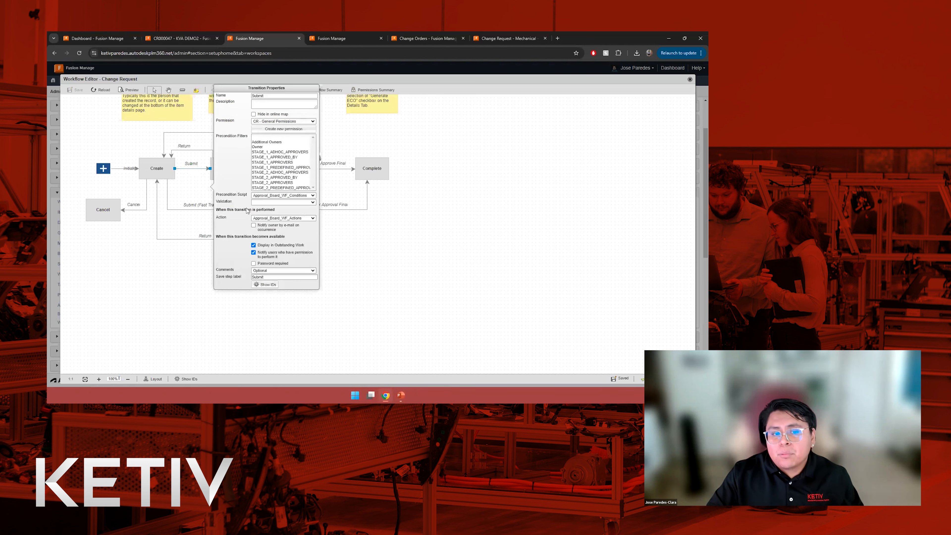
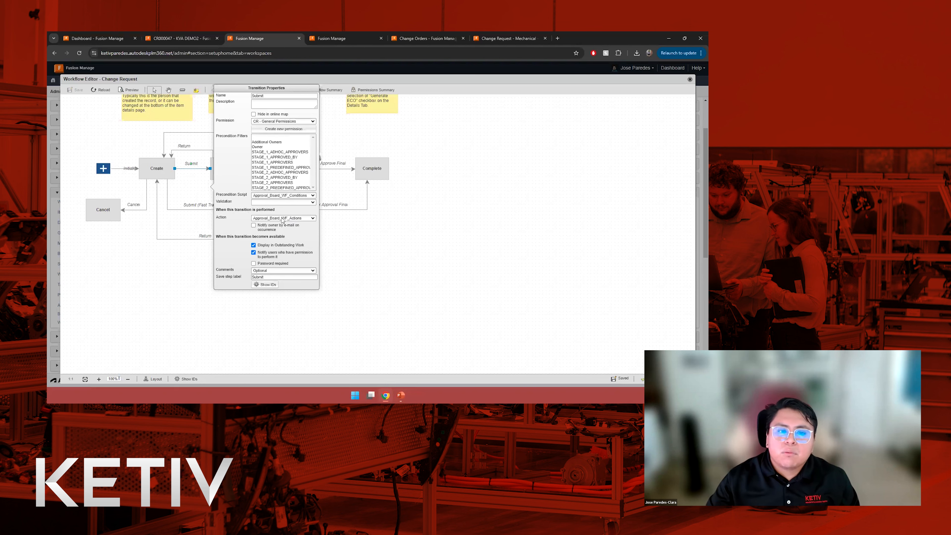
# - Submit the KVA DEMO2 change request from Create to Engineering Evaluation in its approval workflow, leaving the comments empty
pyautogui.click(174, 39)
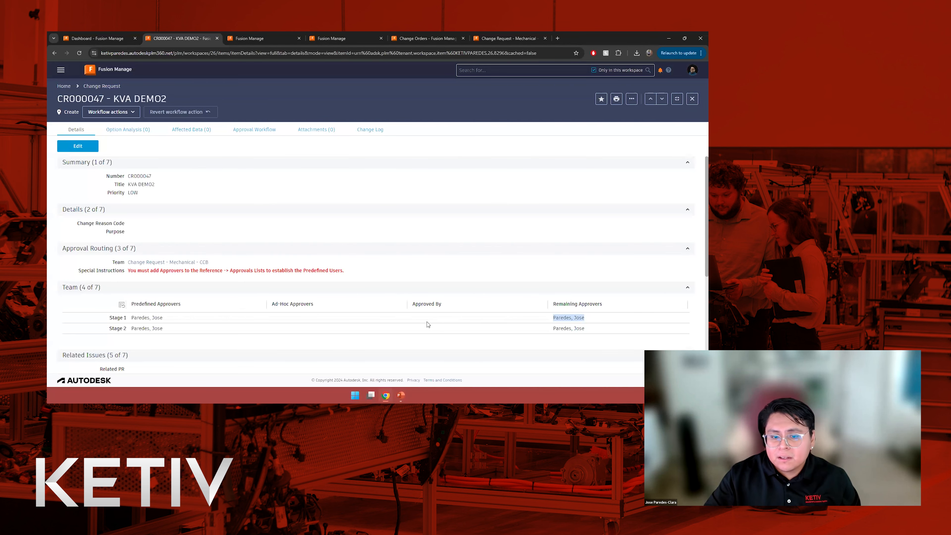
pyautogui.scroll(-2, 413, 302)
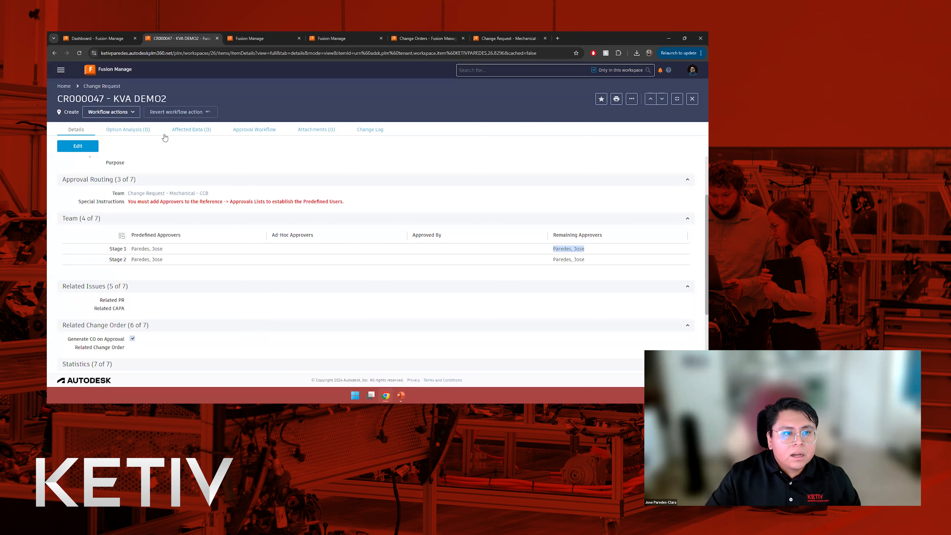
pyautogui.click(272, 130)
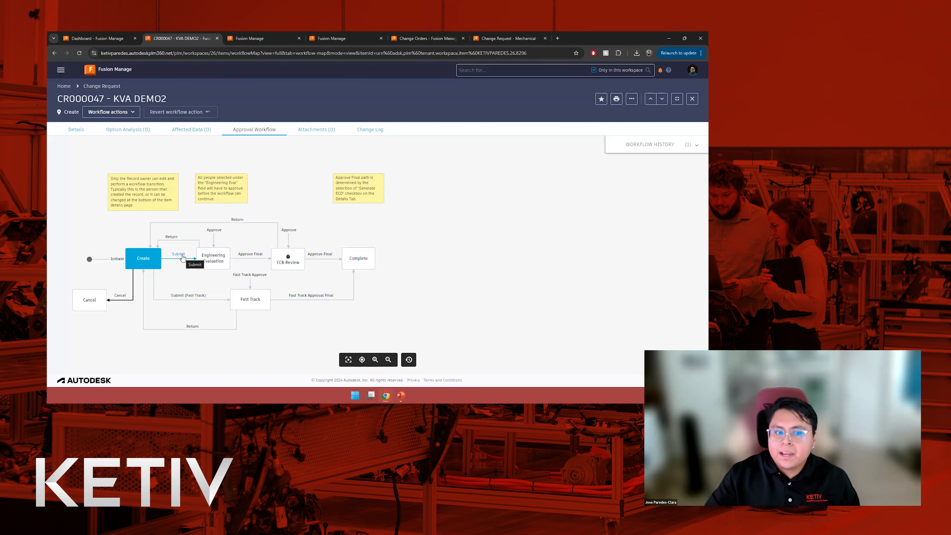
pyautogui.click(182, 258)
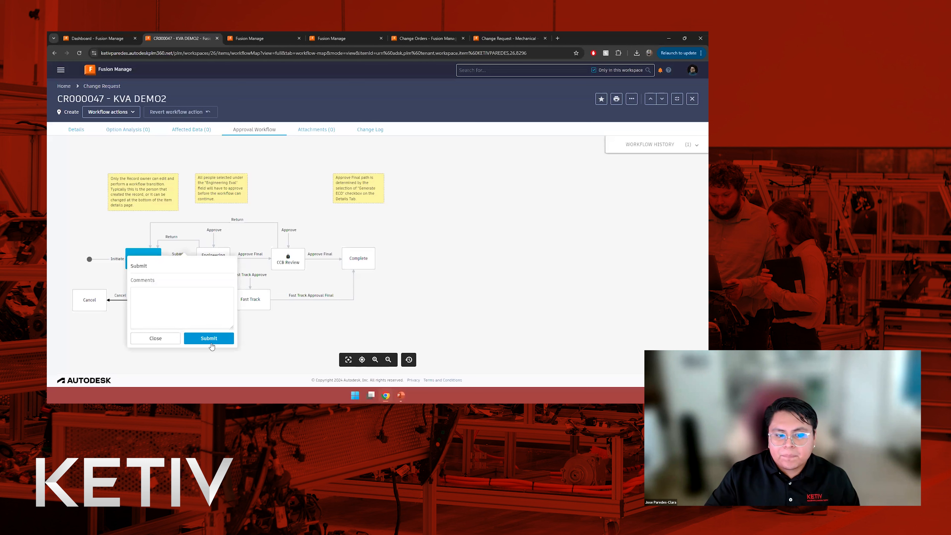
pyautogui.click(210, 338)
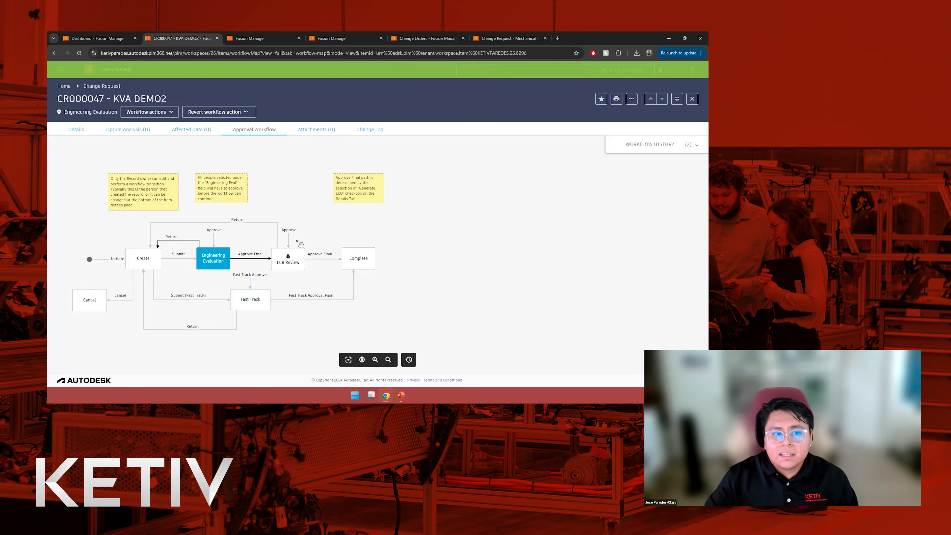
# - Compare the stage rows in the change request's Team section with the Team matrix in the workspace's Item Details layout
pyautogui.click(76, 129)
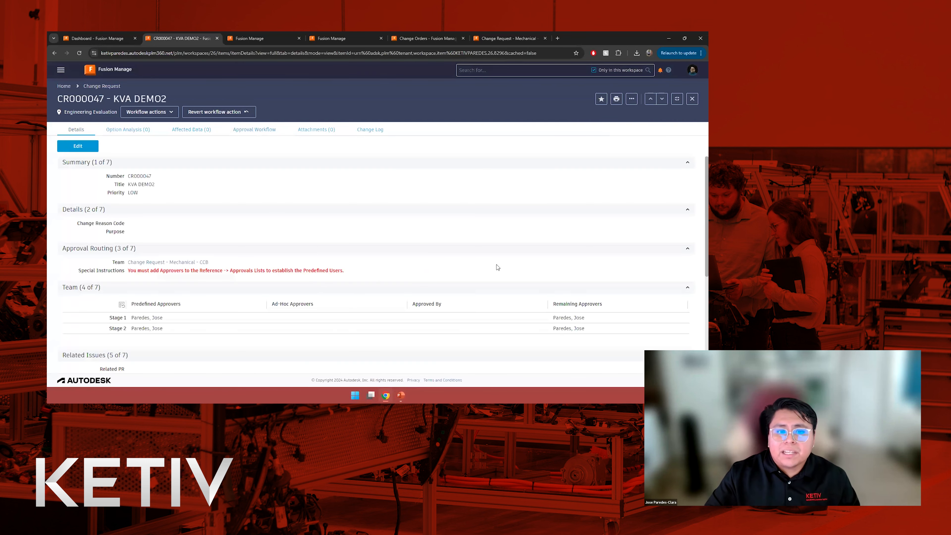
pyautogui.moveTo(110, 318); pyautogui.dragTo(125, 329)
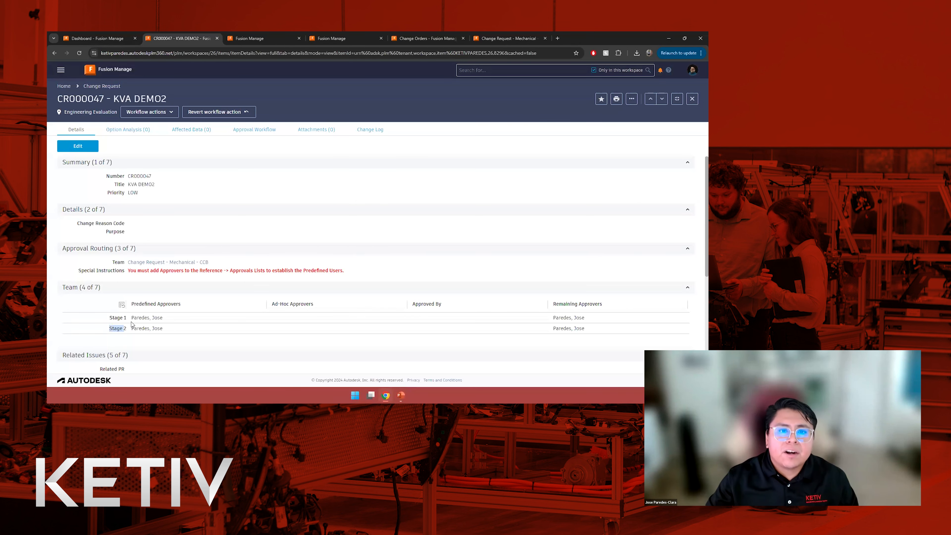
pyautogui.click(258, 38)
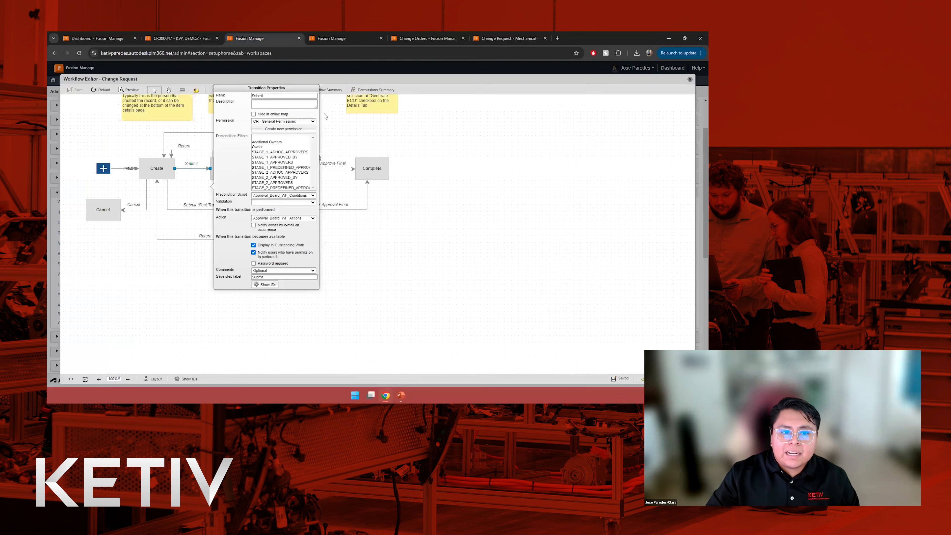
pyautogui.click(689, 78)
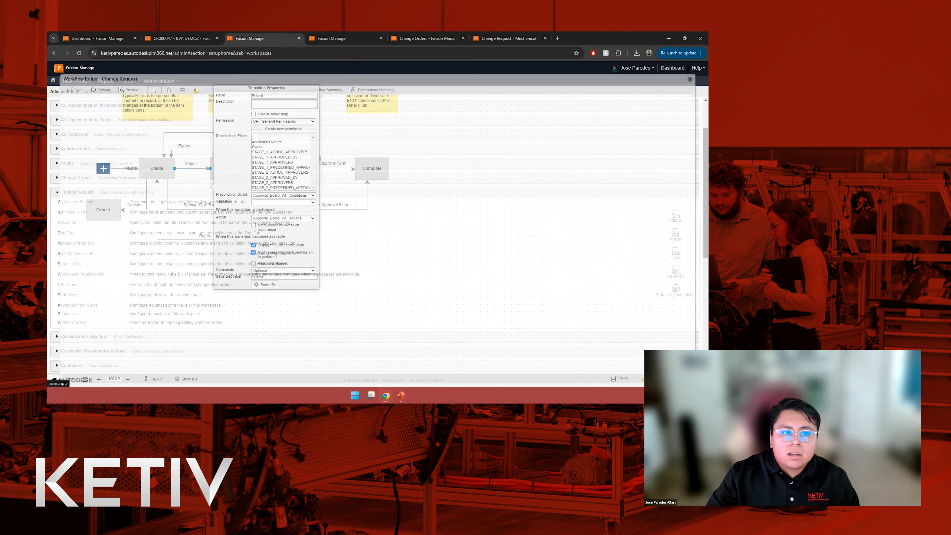
pyautogui.click(73, 212)
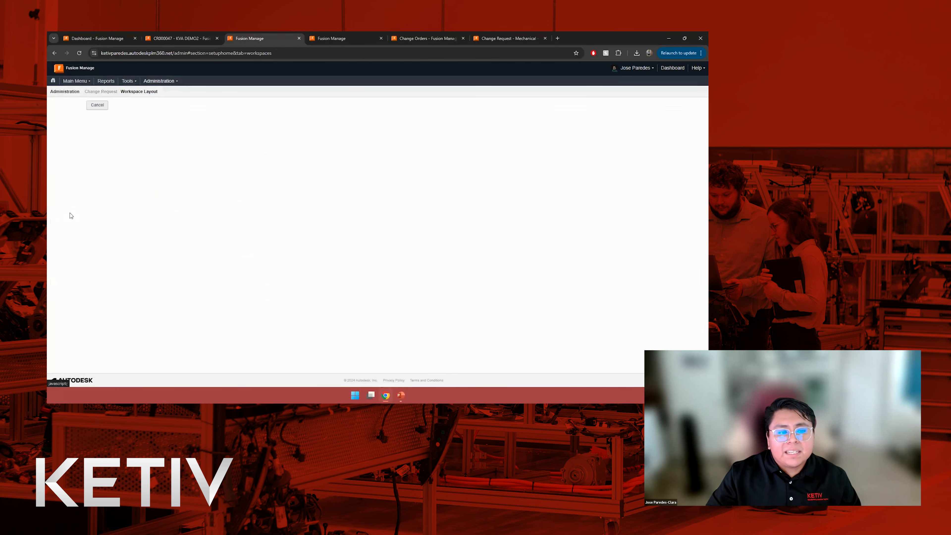
pyautogui.moveTo(191, 275); pyautogui.dragTo(159, 279)
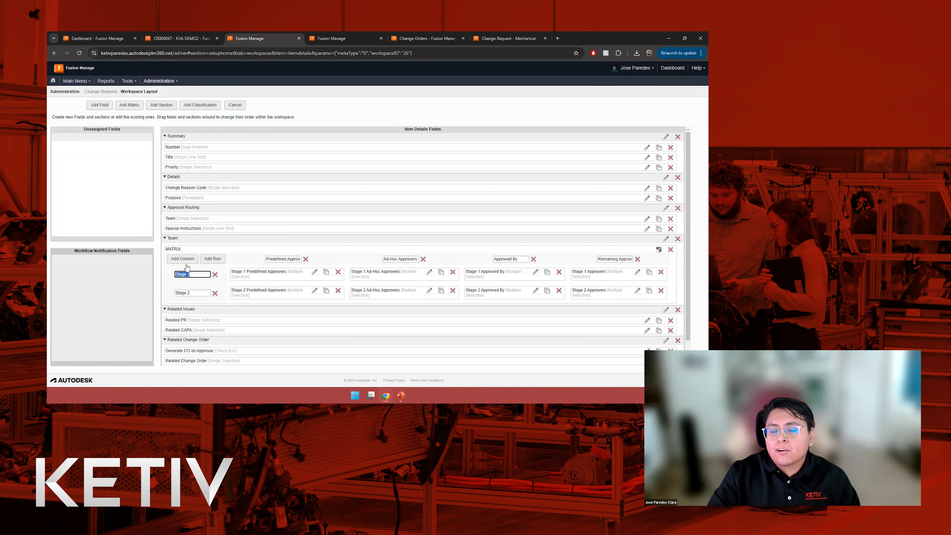
pyautogui.click(285, 259)
pyautogui.click(285, 259)
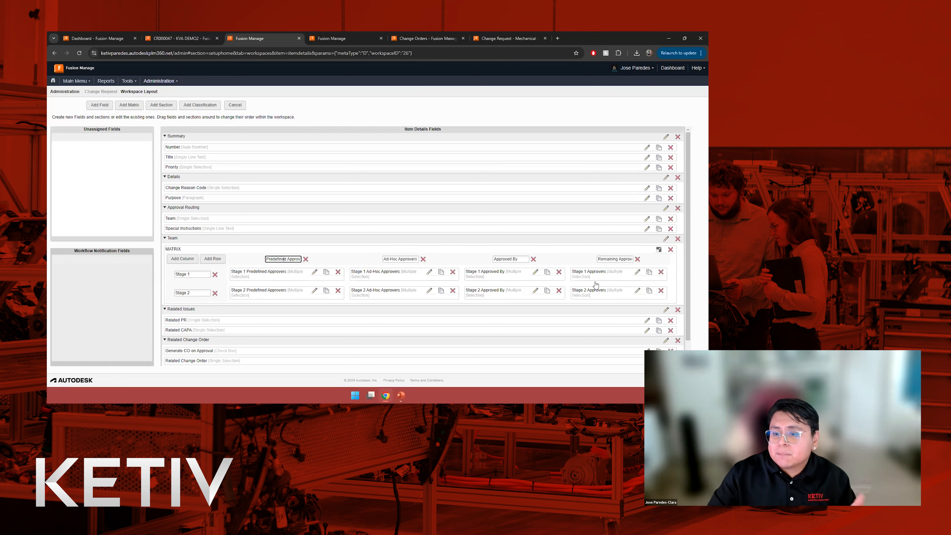
# - Inspect the Field ID of the Stage 1 Approvers field in the Team matrix and close its settings without saving
pyautogui.click(639, 274)
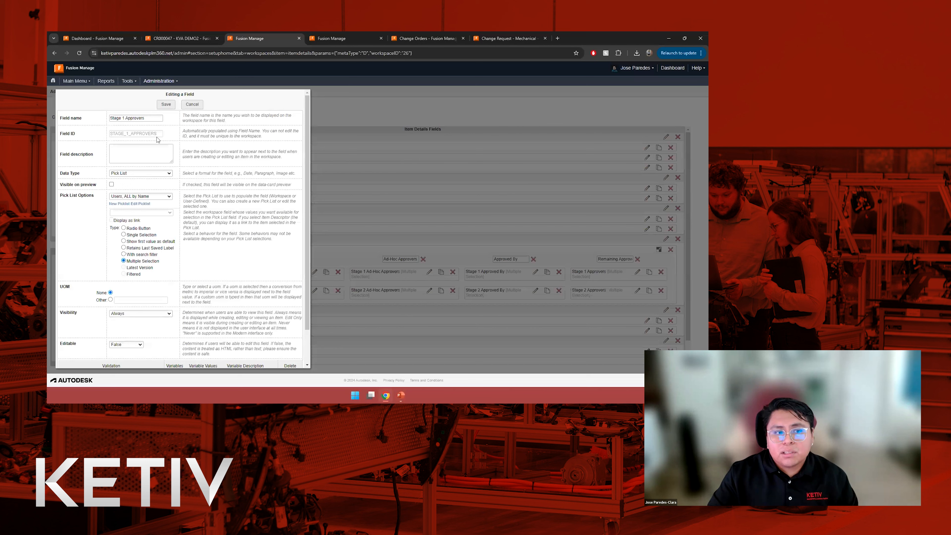
pyautogui.moveTo(160, 135); pyautogui.dragTo(96, 137)
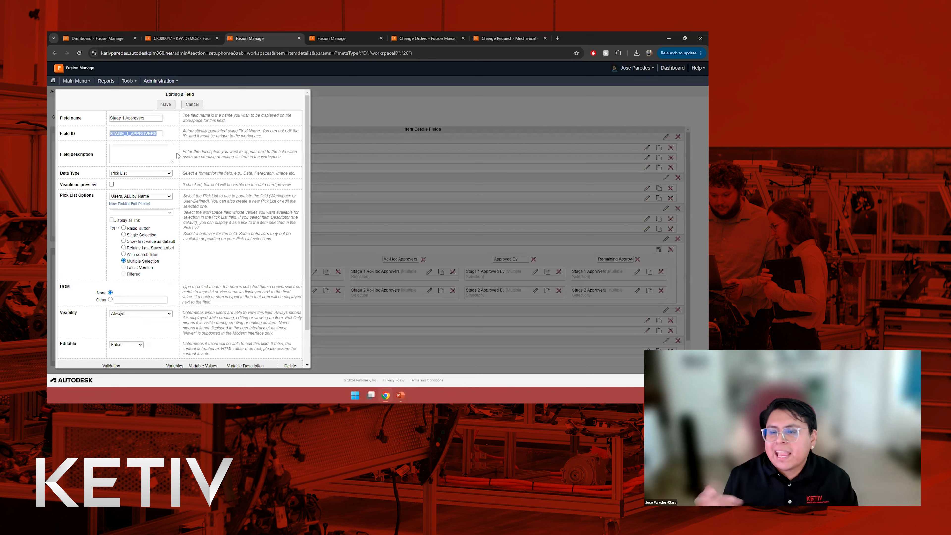
pyautogui.click(192, 105)
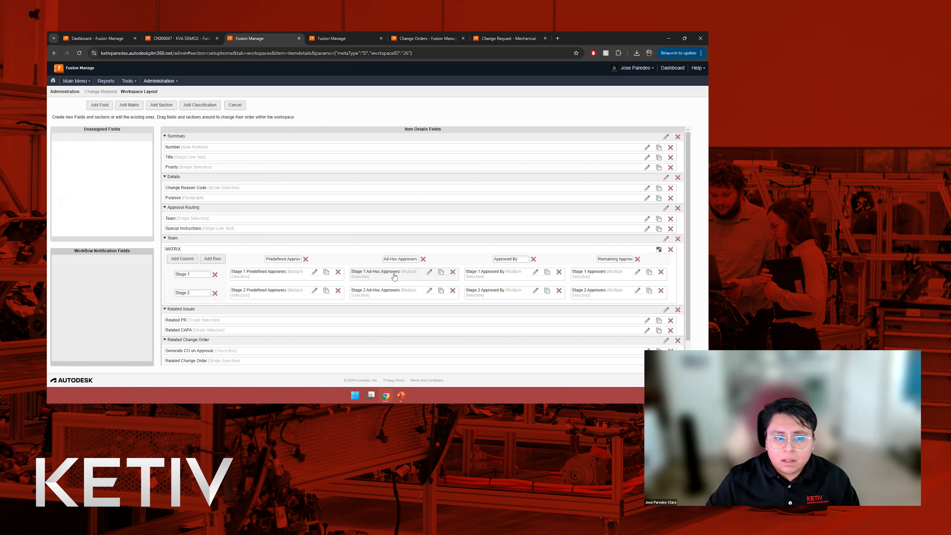
# - Review the Stage 1 and Stage 2 rows and Predefined Approvers column of the Team matrix, and return to the change request
pyautogui.click(202, 274)
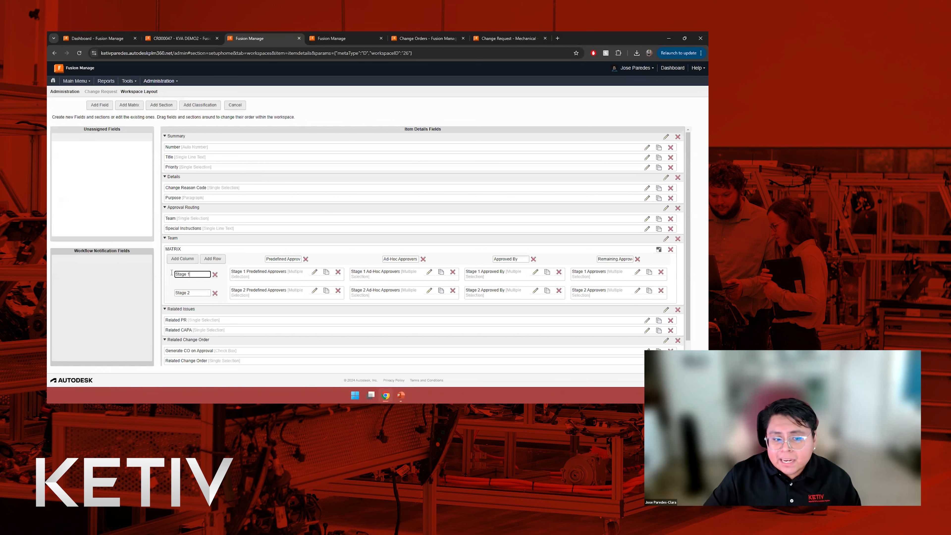
pyautogui.click(205, 292)
pyautogui.click(279, 258)
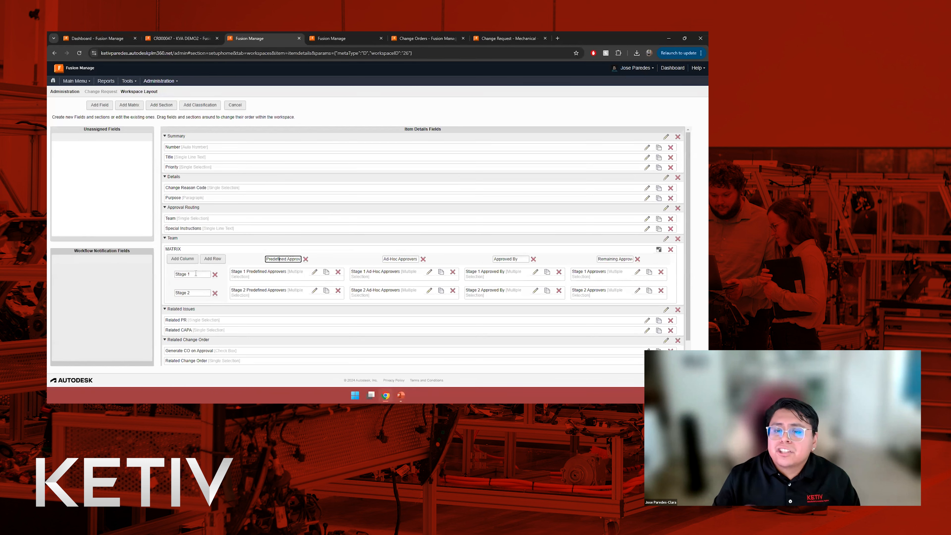
pyautogui.click(206, 277)
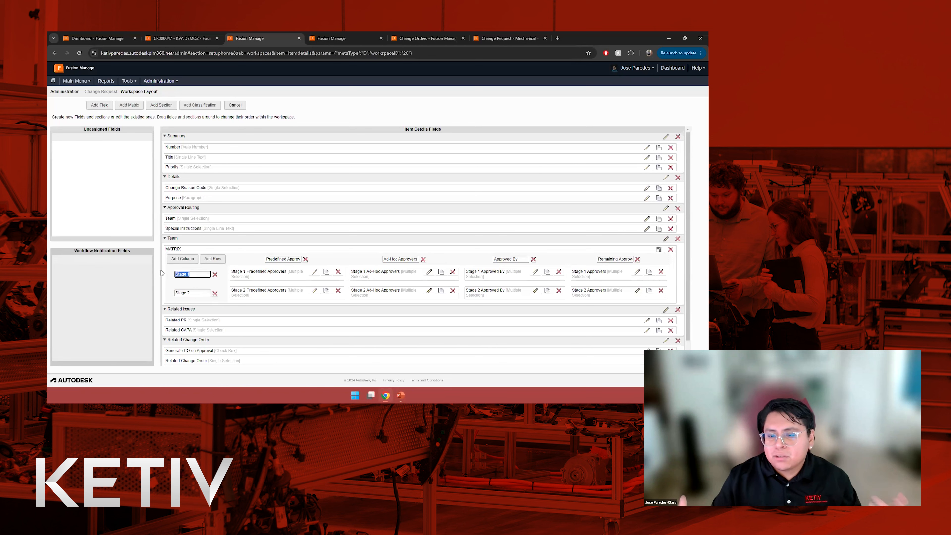
pyautogui.click(185, 38)
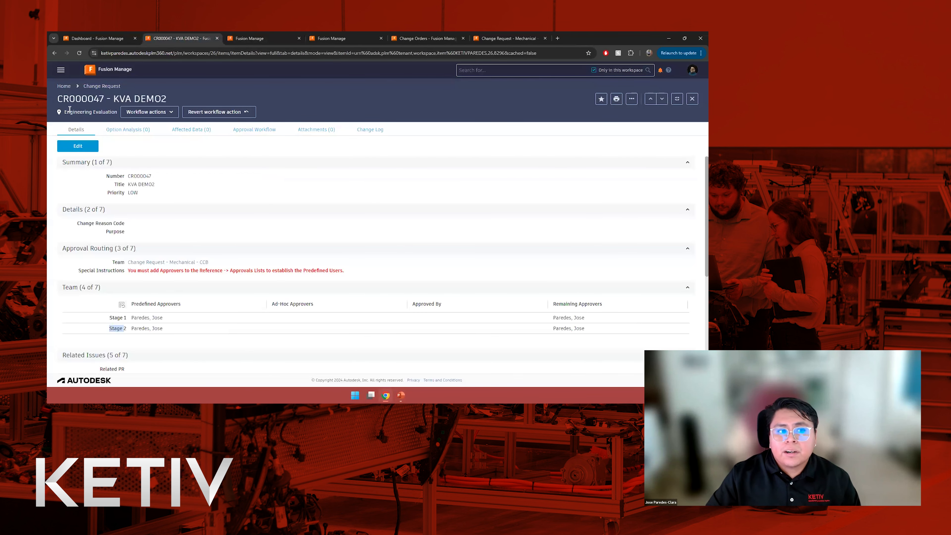
# - Advance the KVA DEMO2 change request from Engineering Evaluation to CCB Review in its approval workflow with the Approve Final transition
pyautogui.moveTo(66, 113); pyautogui.dragTo(68, 114)
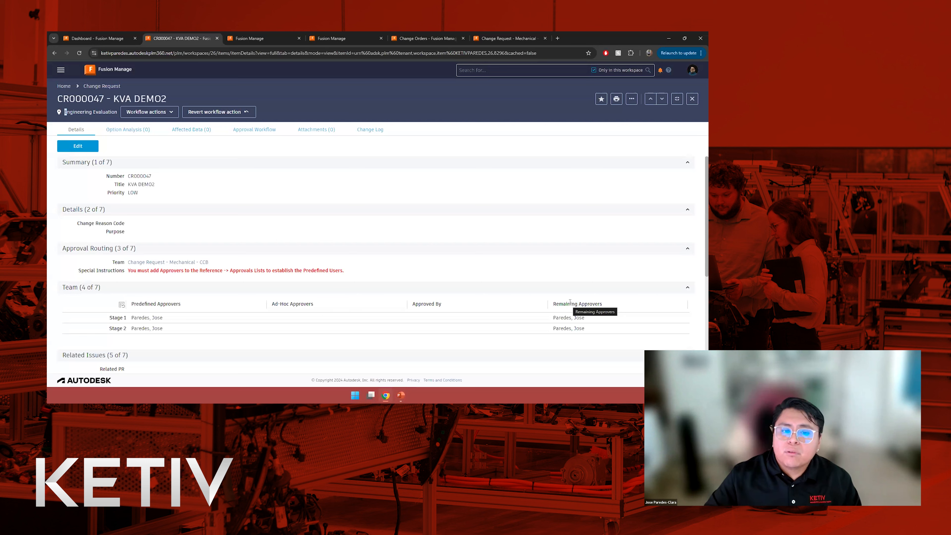
pyautogui.click(167, 116)
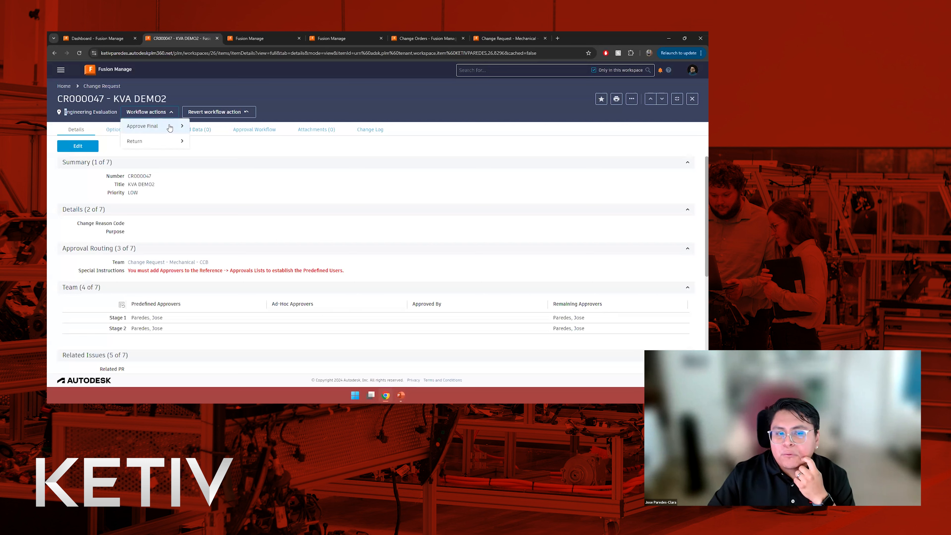
pyautogui.click(327, 193)
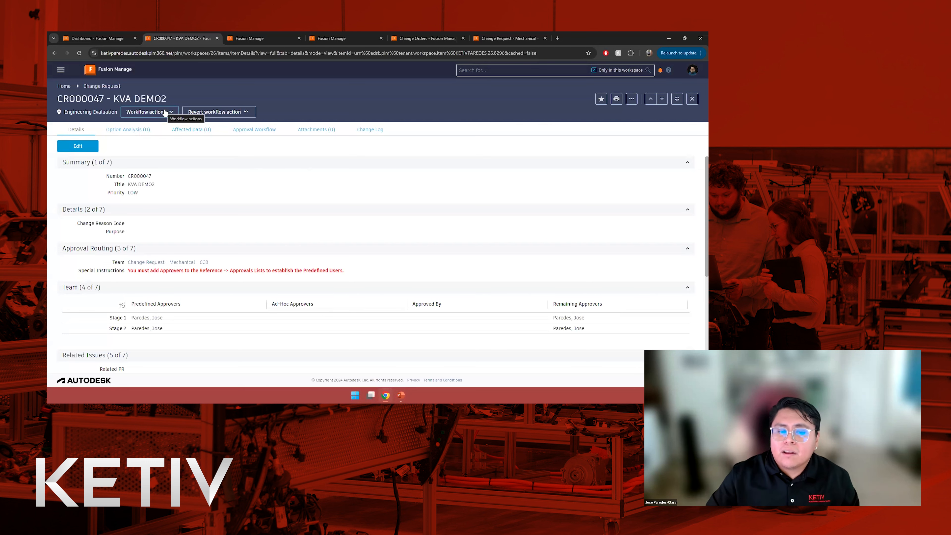
pyautogui.click(258, 132)
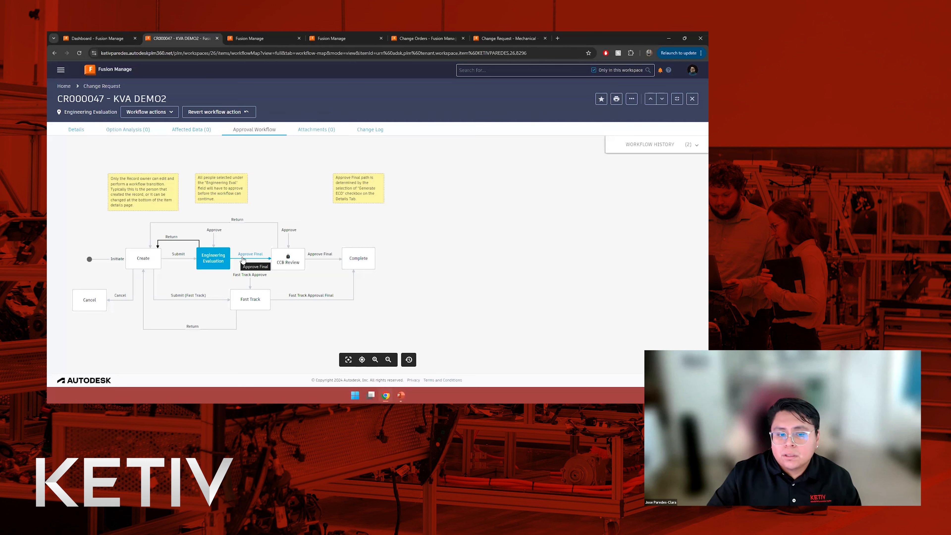
pyautogui.click(253, 258)
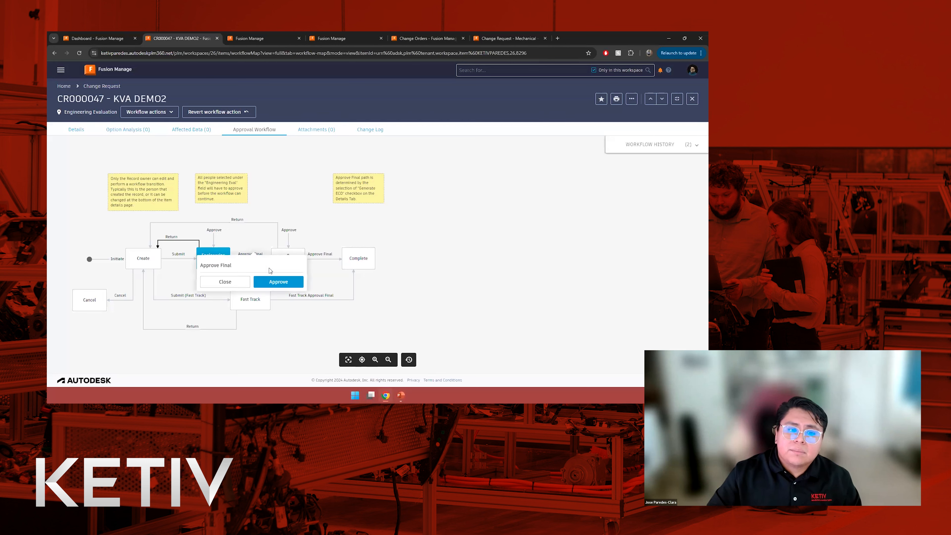
pyautogui.click(288, 284)
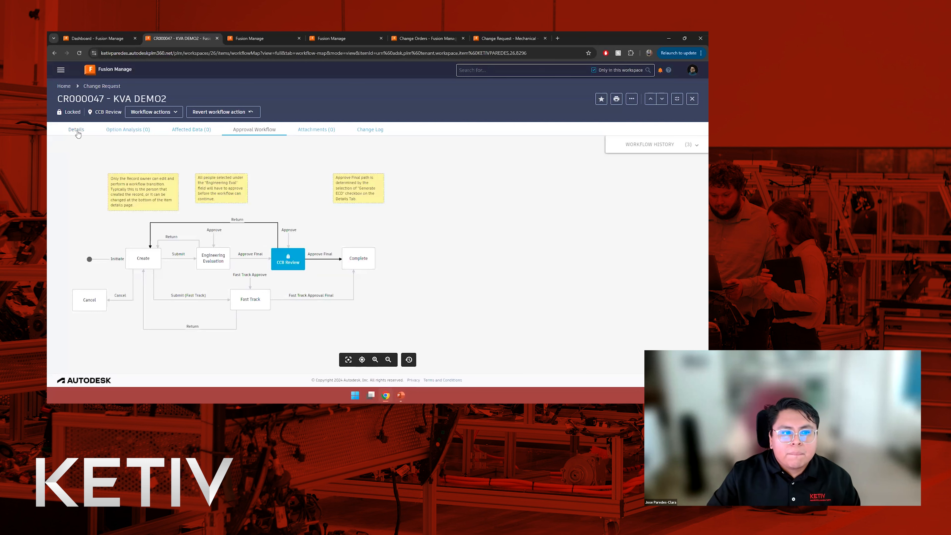
# - Check the Team and Related Change Order sections of the change request, and move it from CCB Review to Complete with Approve Final
pyautogui.click(76, 129)
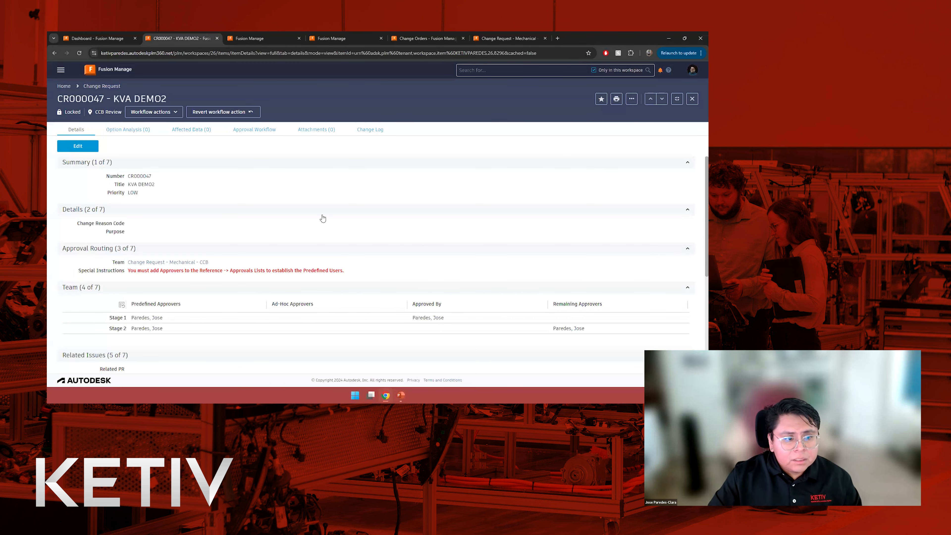
pyautogui.scroll(-10, 264, 191)
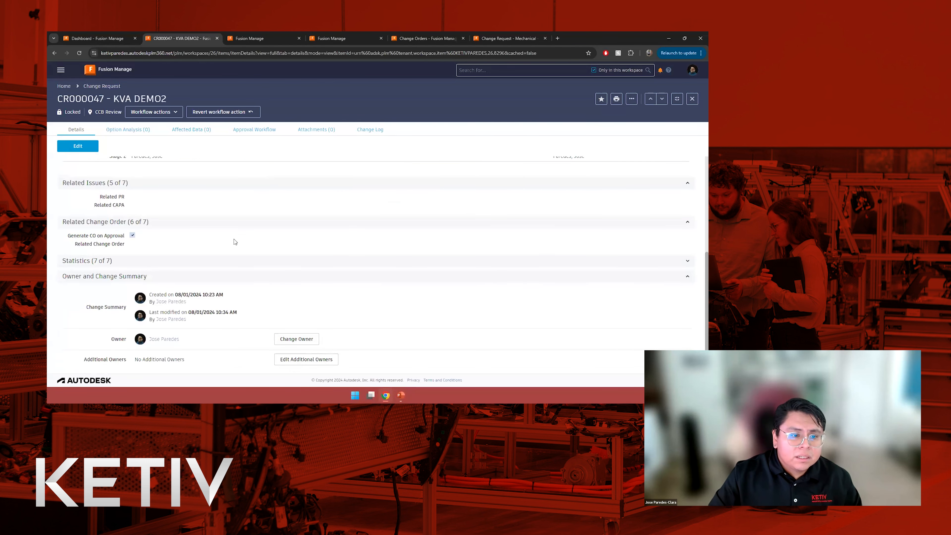
pyautogui.scroll(10, 264, 191)
pyautogui.click(175, 112)
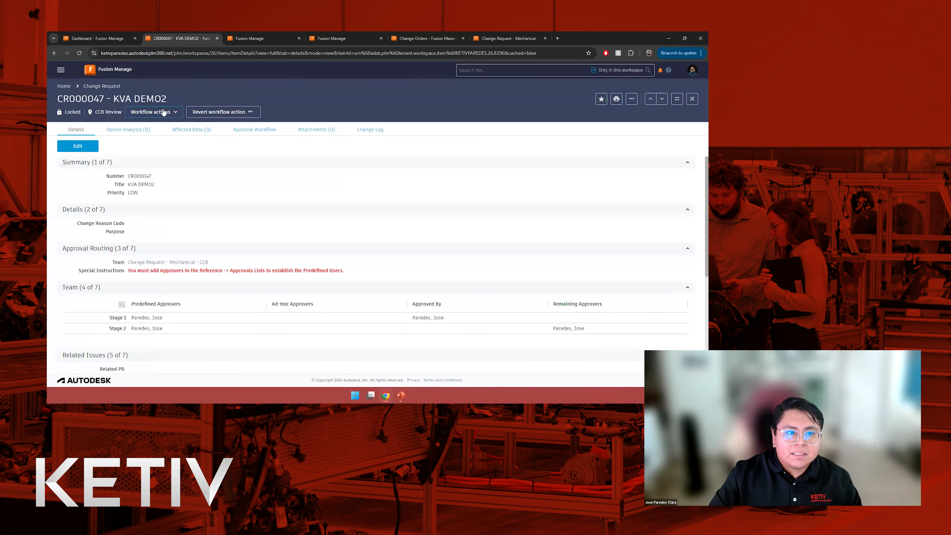
pyautogui.click(177, 128)
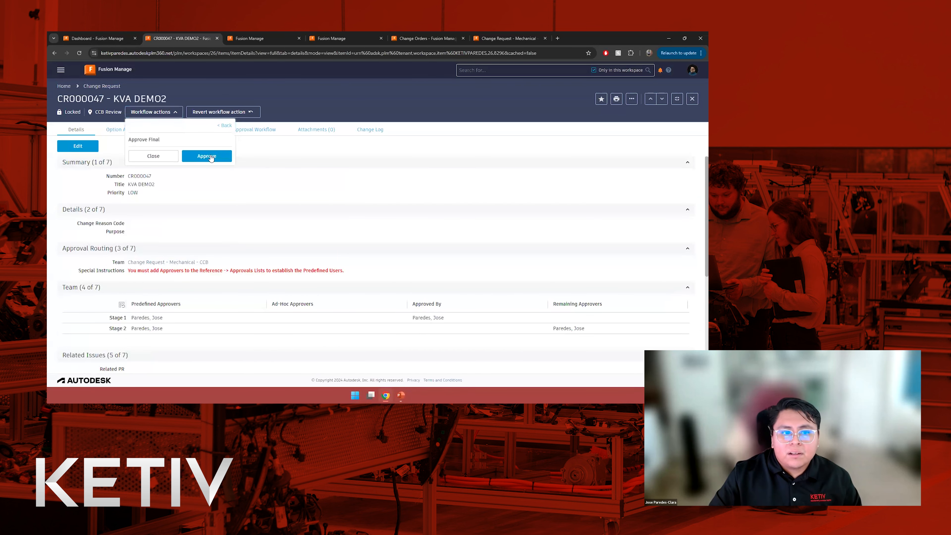
pyautogui.click(210, 159)
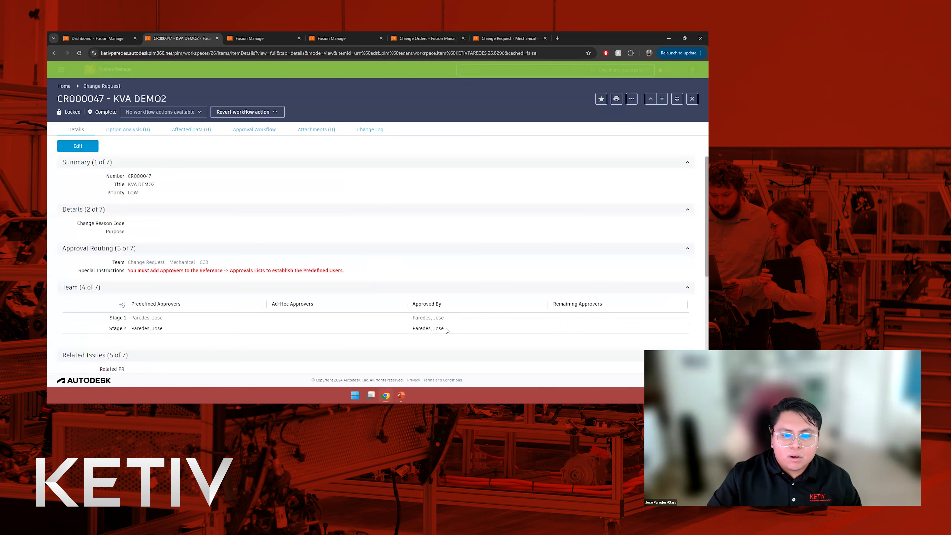
# - Open the KVA DEMO2 change order from the request's Related Change Order field and show it in split view beside the Change Orders list
pyautogui.scroll(-4, 354, 292)
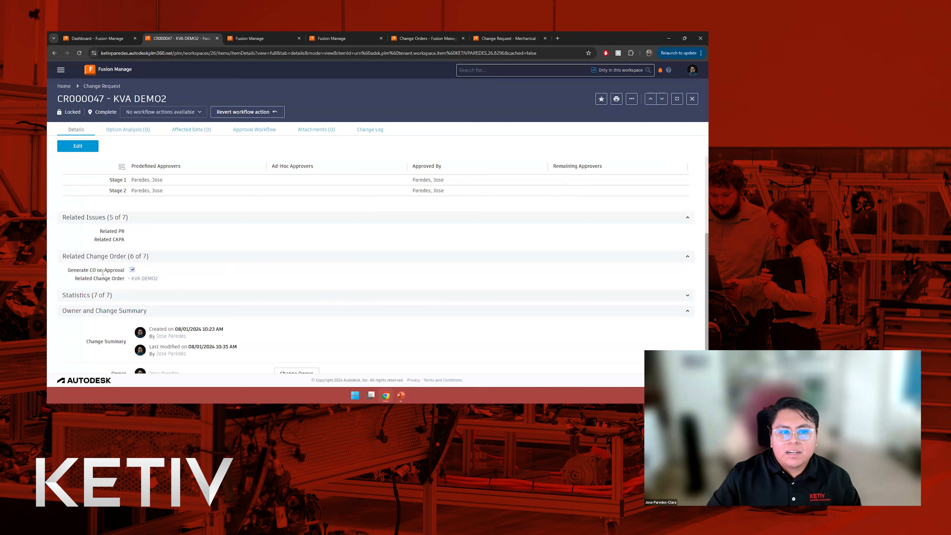
pyautogui.moveTo(166, 280)
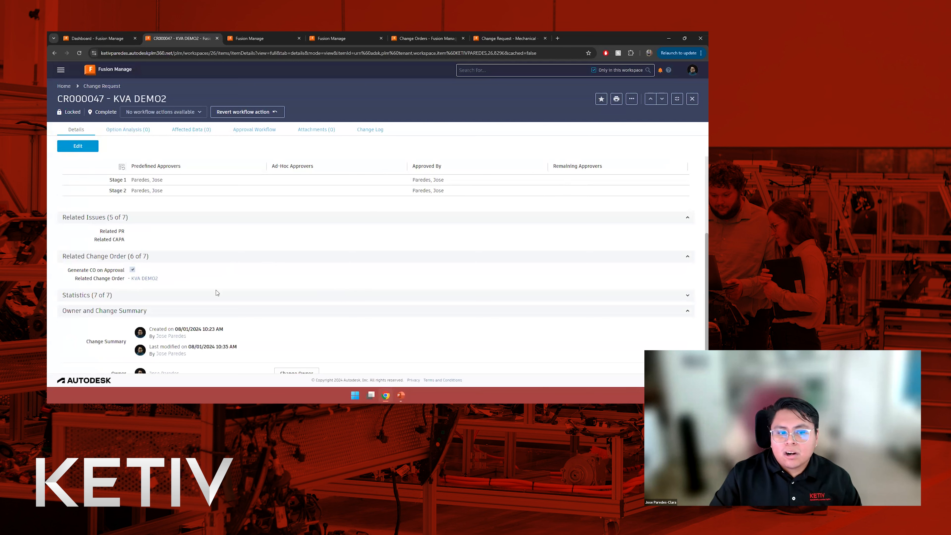
pyautogui.moveTo(85, 279); pyautogui.dragTo(116, 280)
pyautogui.click(117, 280)
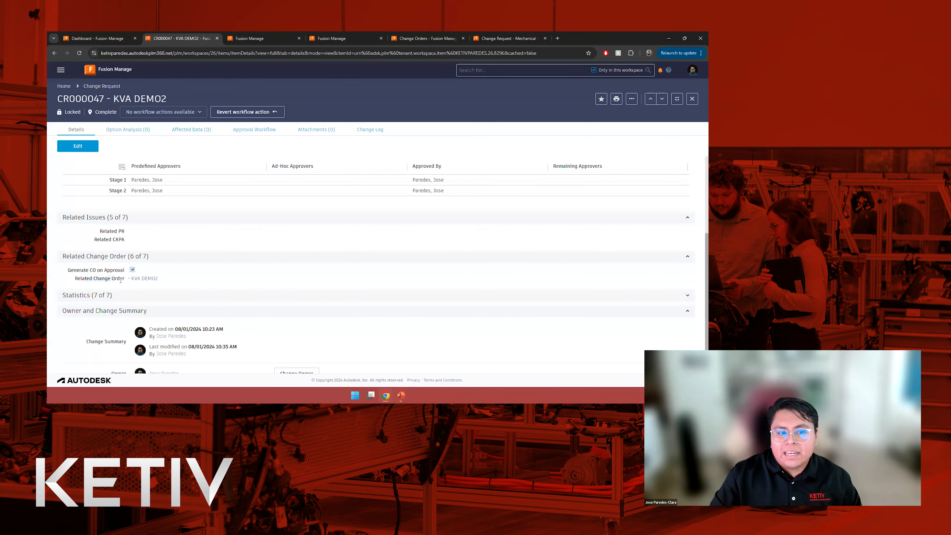
pyautogui.click(149, 278)
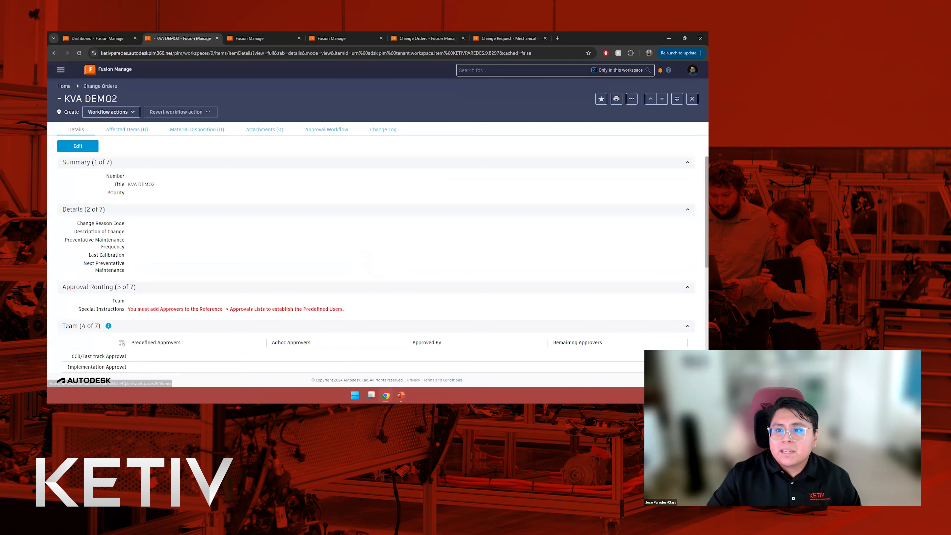
pyautogui.click(676, 99)
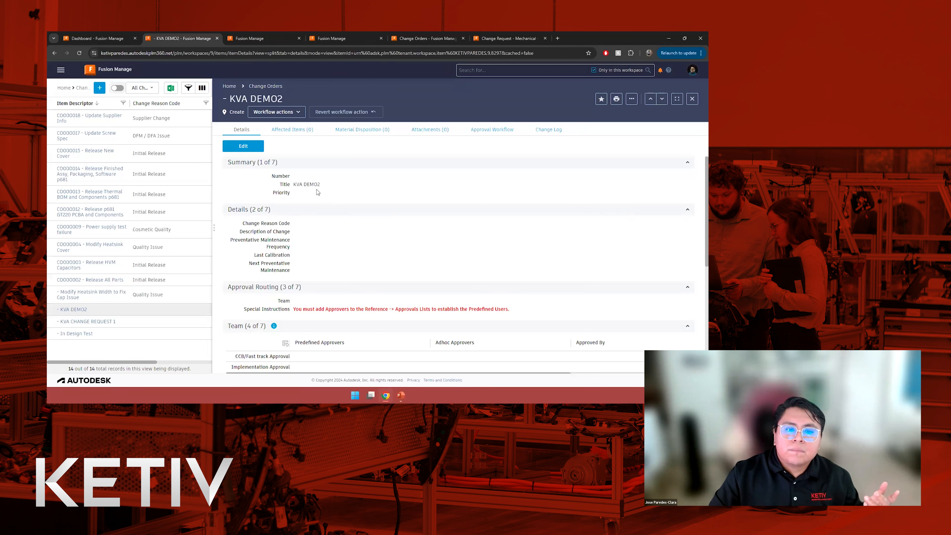
pyautogui.moveTo(321, 184); pyautogui.dragTo(294, 182)
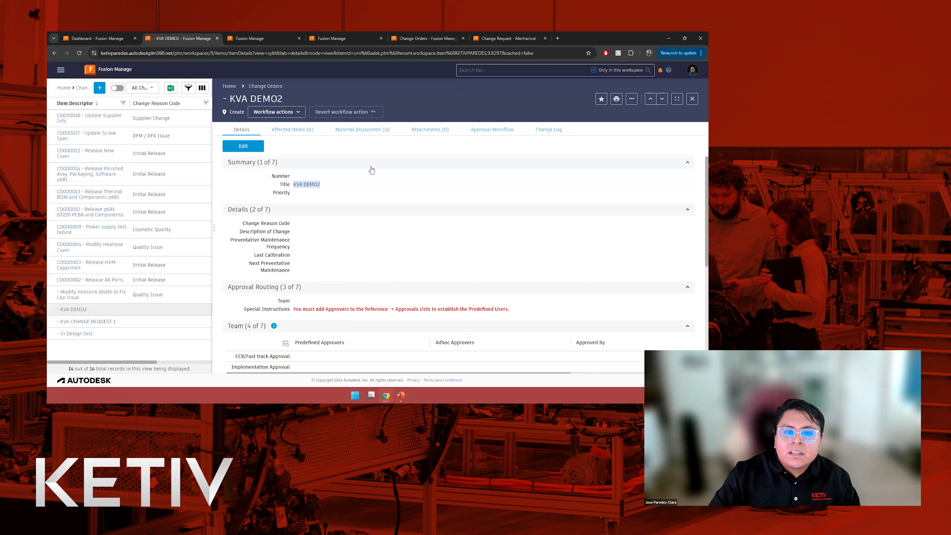
# - Set the KVA DEMO2 change order's Team to Change Orders - Mechanical - CCB and save the record
pyautogui.click(262, 150)
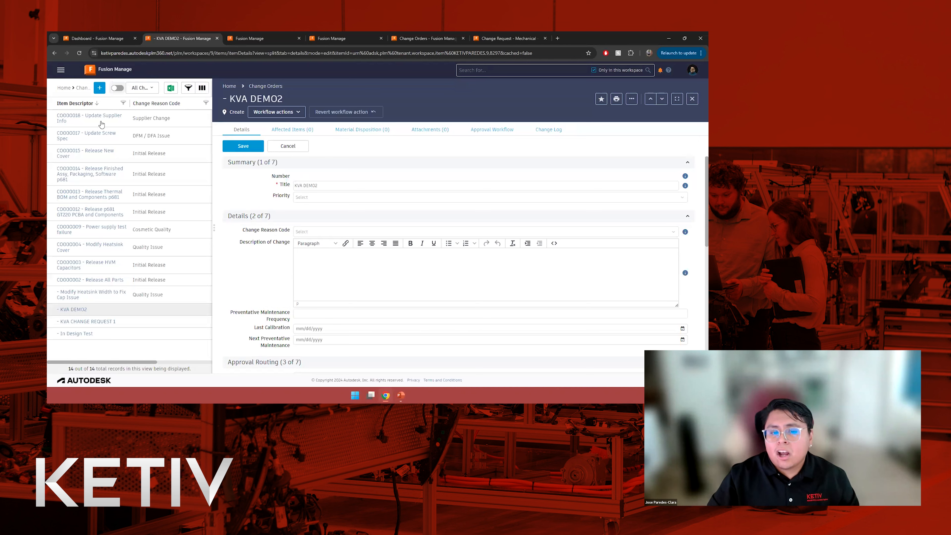
pyautogui.scroll(-1, 296, 221)
pyautogui.scroll(1, 273, 224)
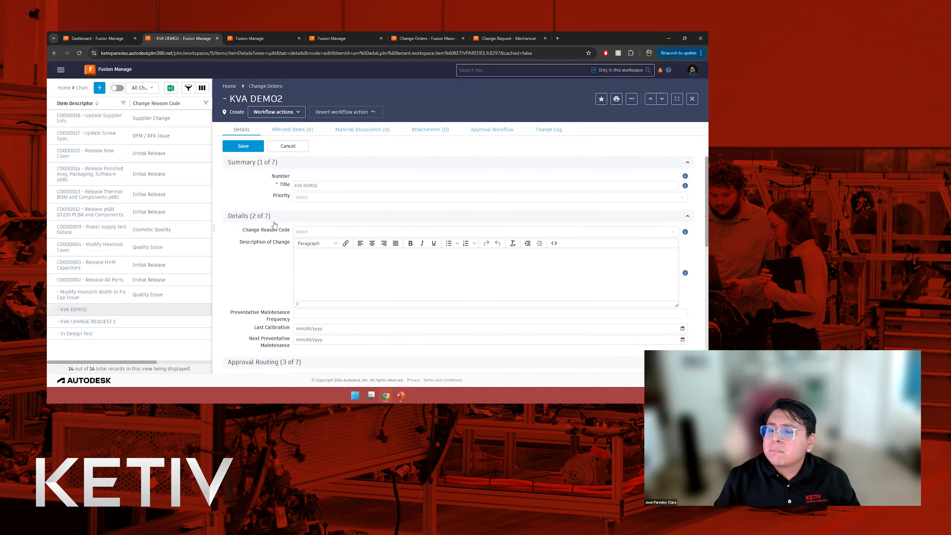
pyautogui.scroll(-2, 273, 224)
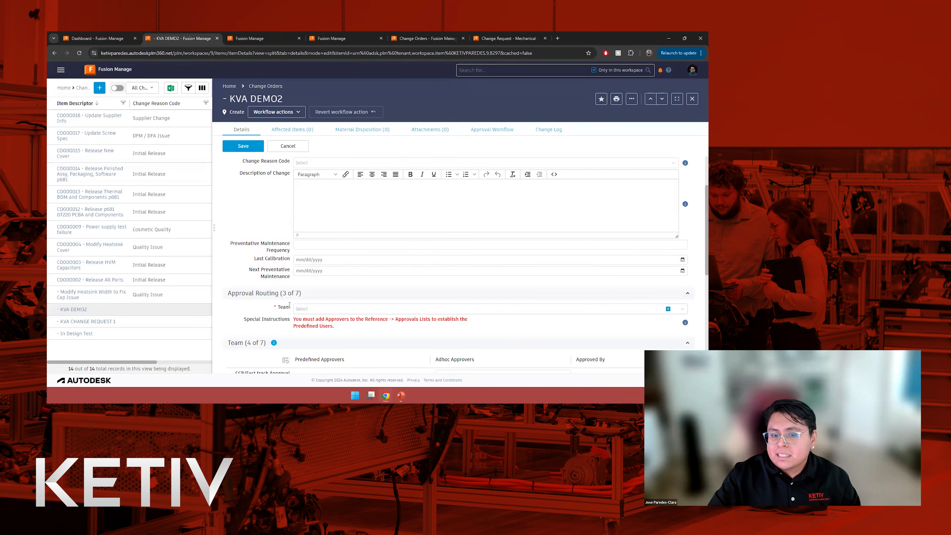
pyautogui.click(350, 308)
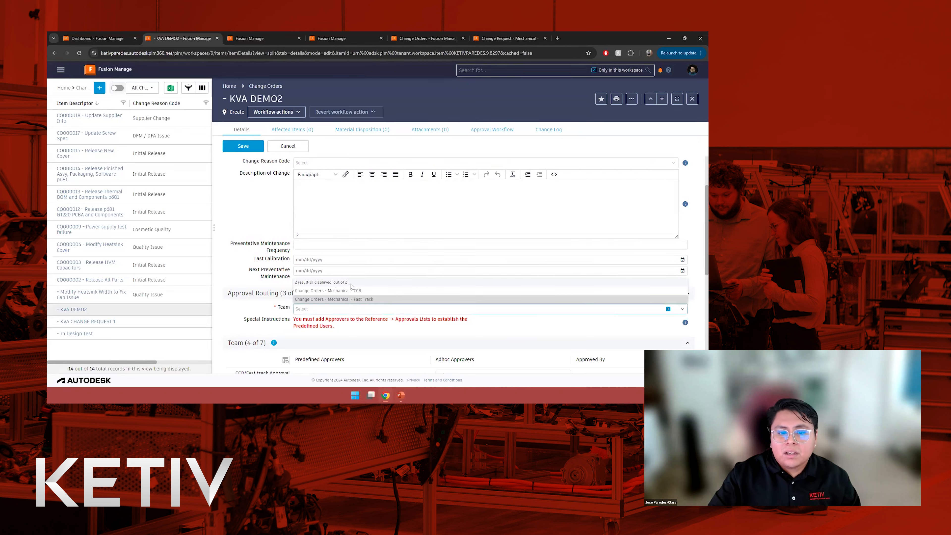
pyautogui.click(342, 291)
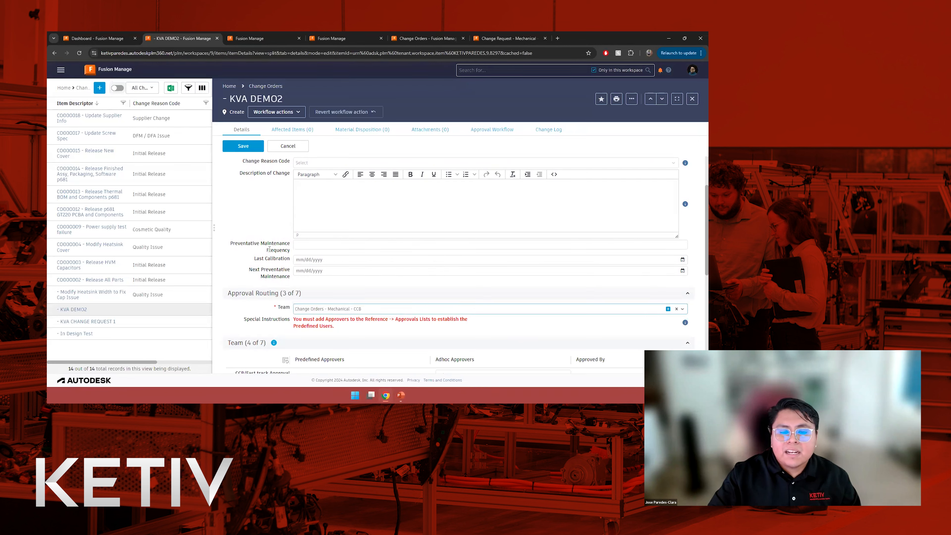
pyautogui.scroll(2, 270, 249)
pyautogui.click(243, 146)
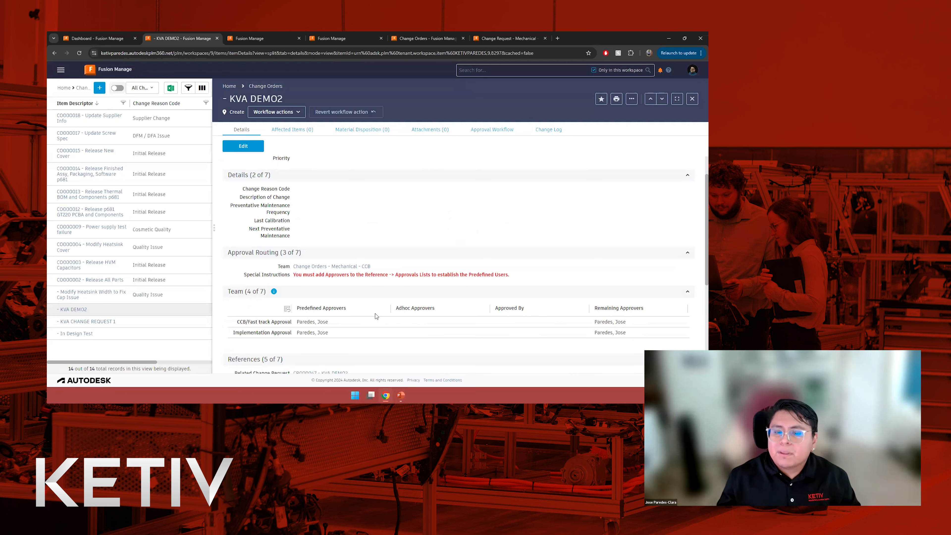
# - Examine the change order's approval workflow map, from Create through the Push to ERP transitions
pyautogui.click(492, 129)
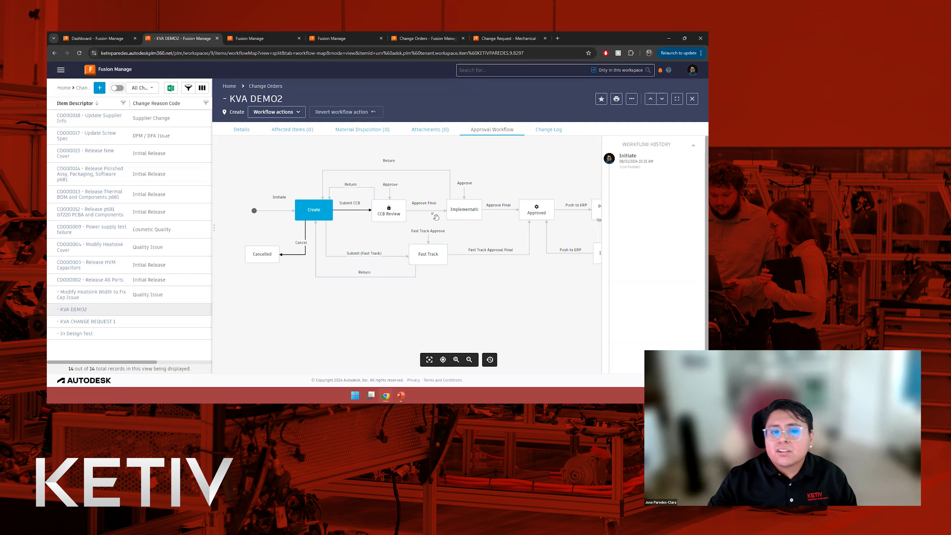
pyautogui.moveTo(535, 288); pyautogui.dragTo(442, 288)
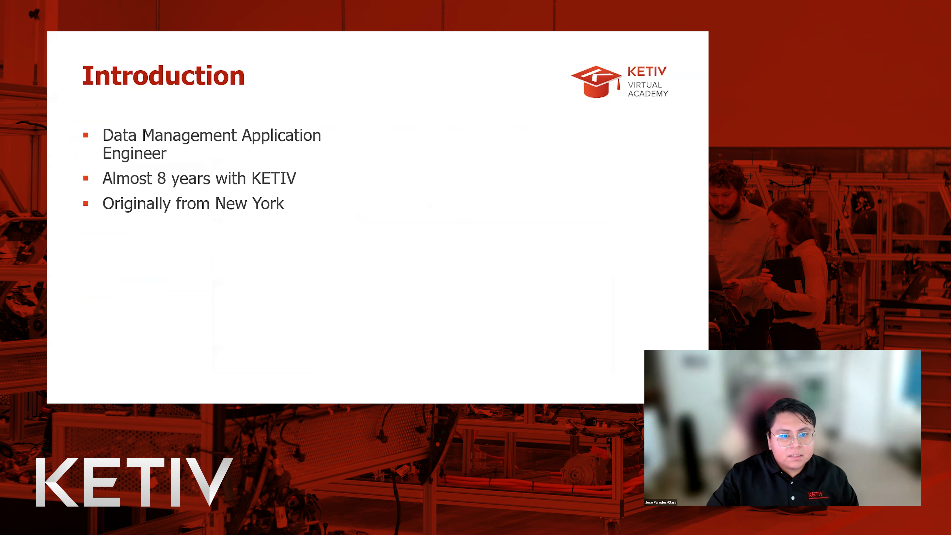
pyautogui.press('Right')
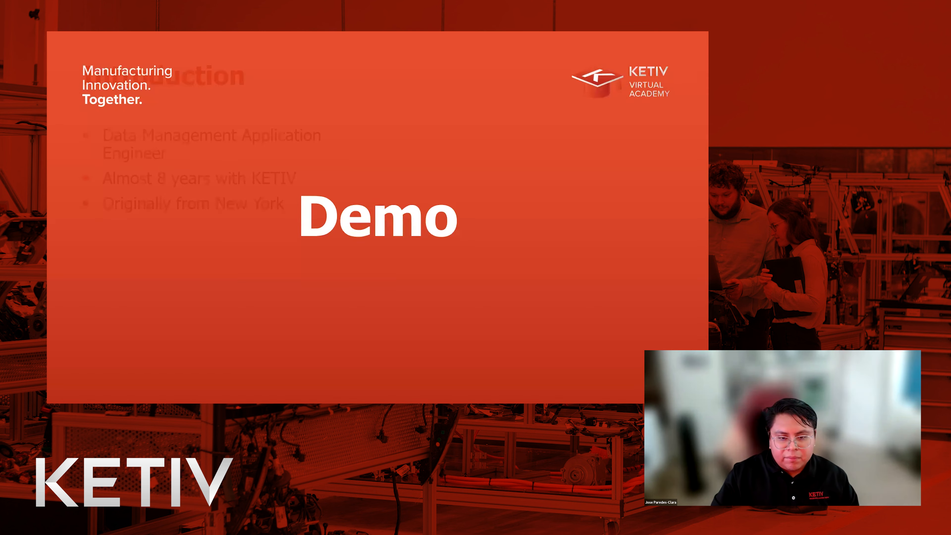